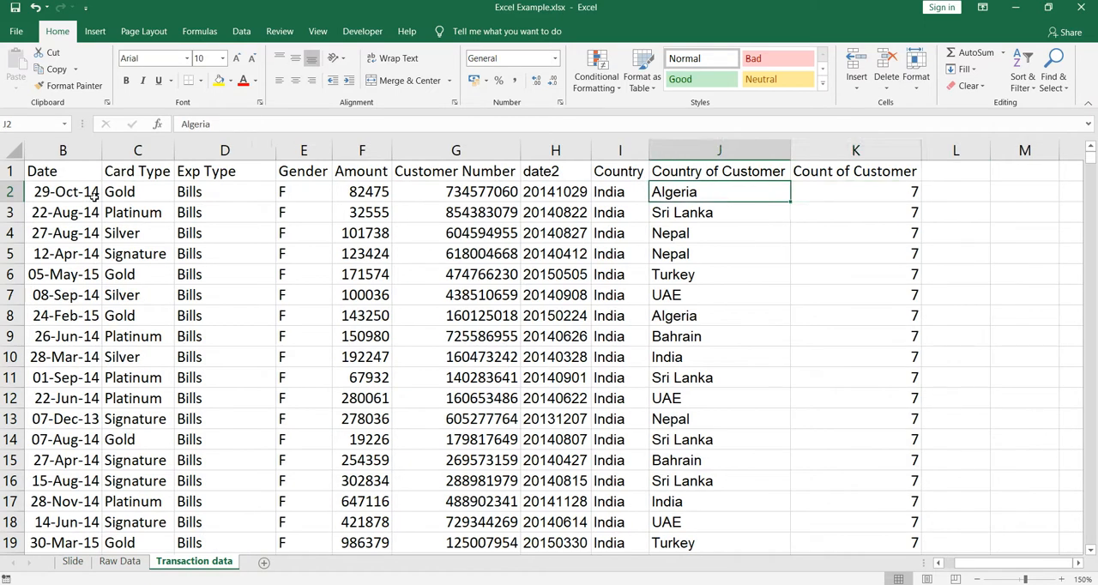
key("Left")
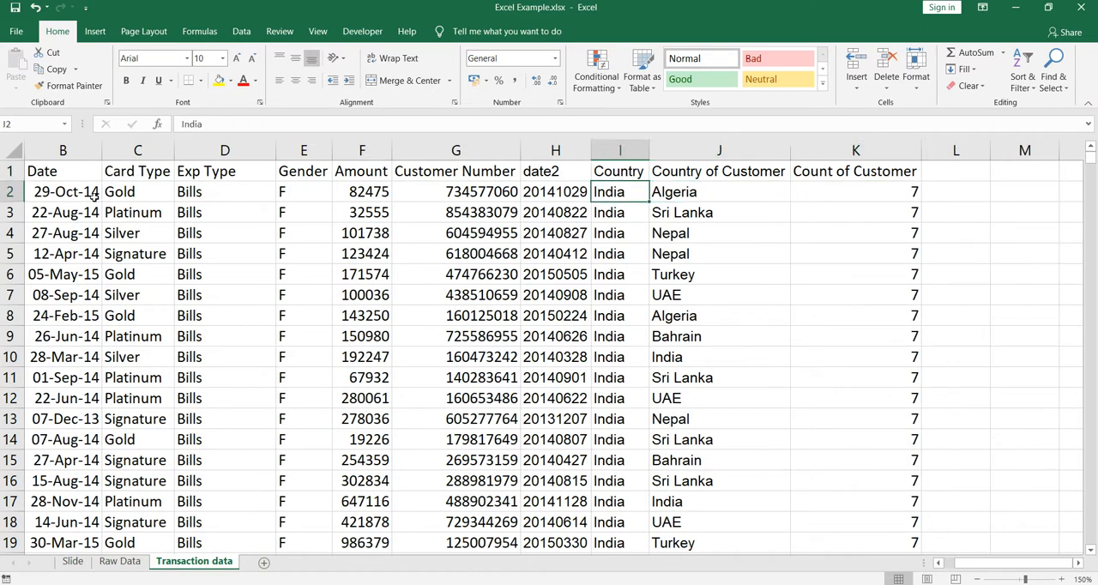
Examine the Country, Country of Customer, Count of Customer, Customer Number and date2 columns in the transaction data
key("Up")
key("ctrl+space")
key("Down")
key("Up")
key("Down")
key("Right")
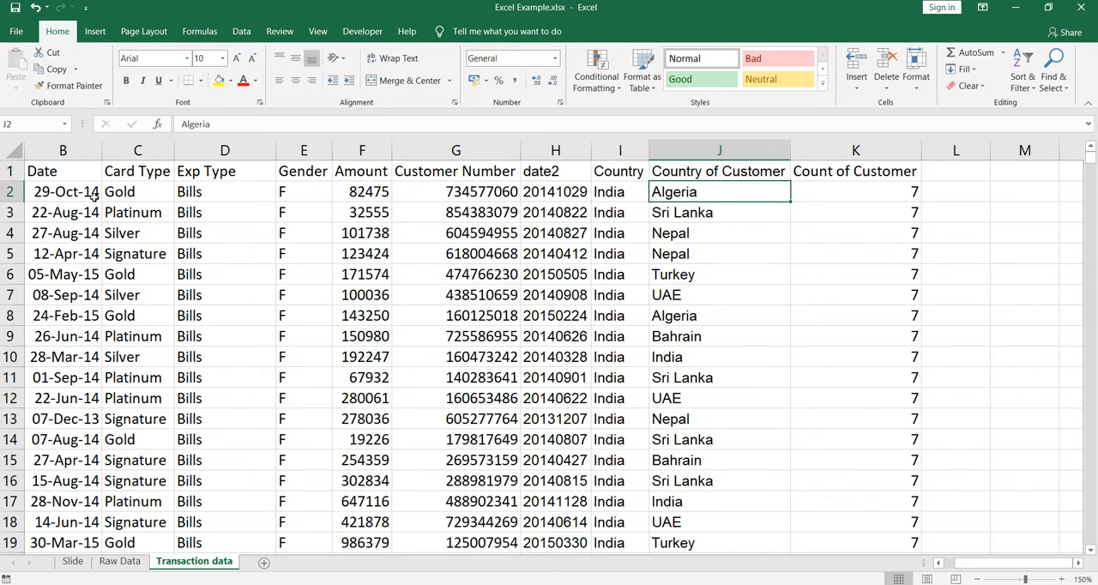
key("Right")
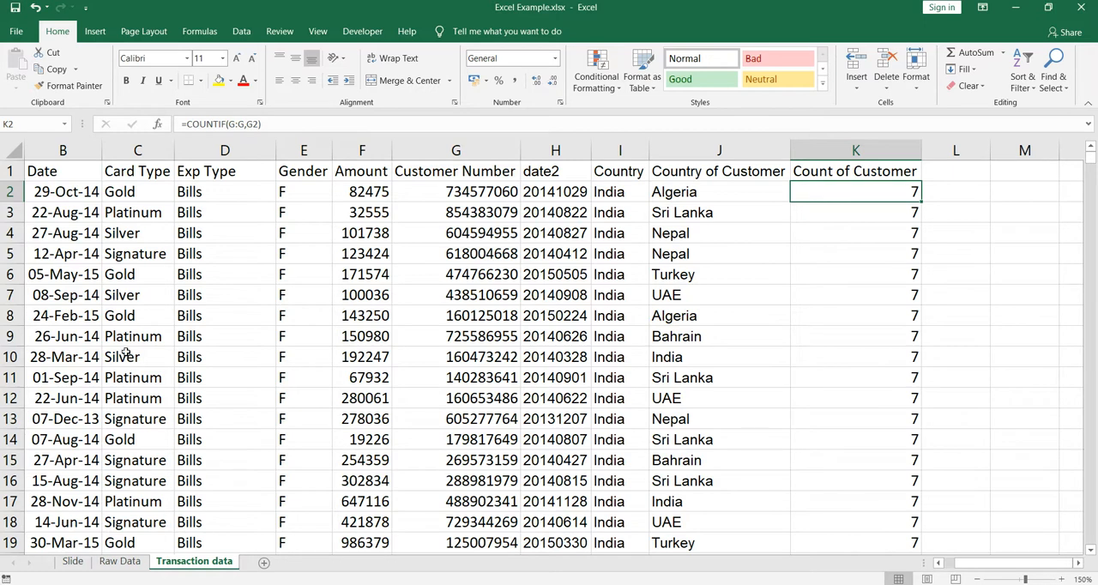
left_click(444, 197)
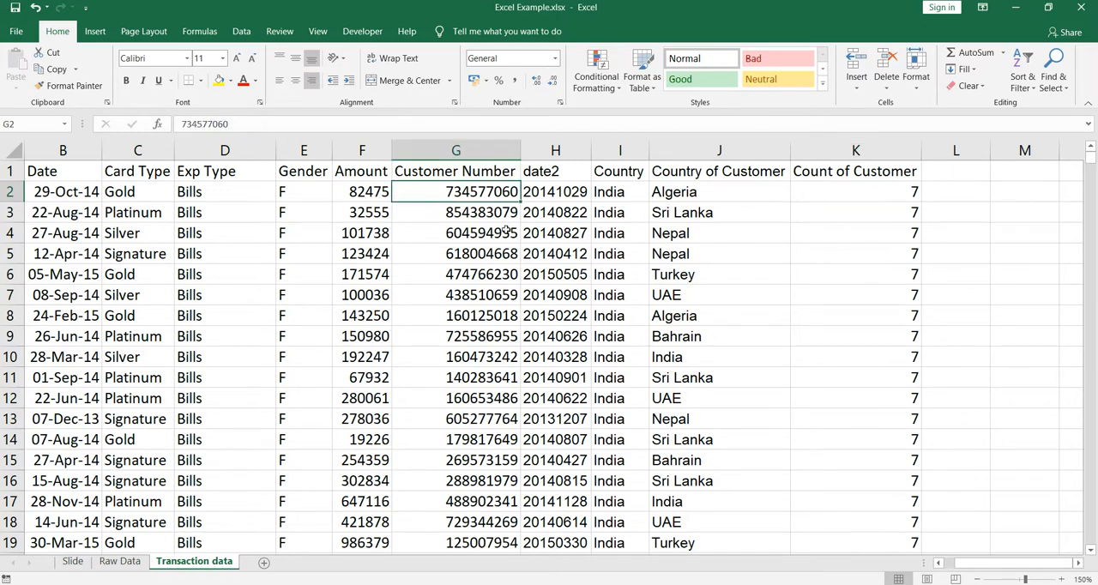
left_click(579, 240)
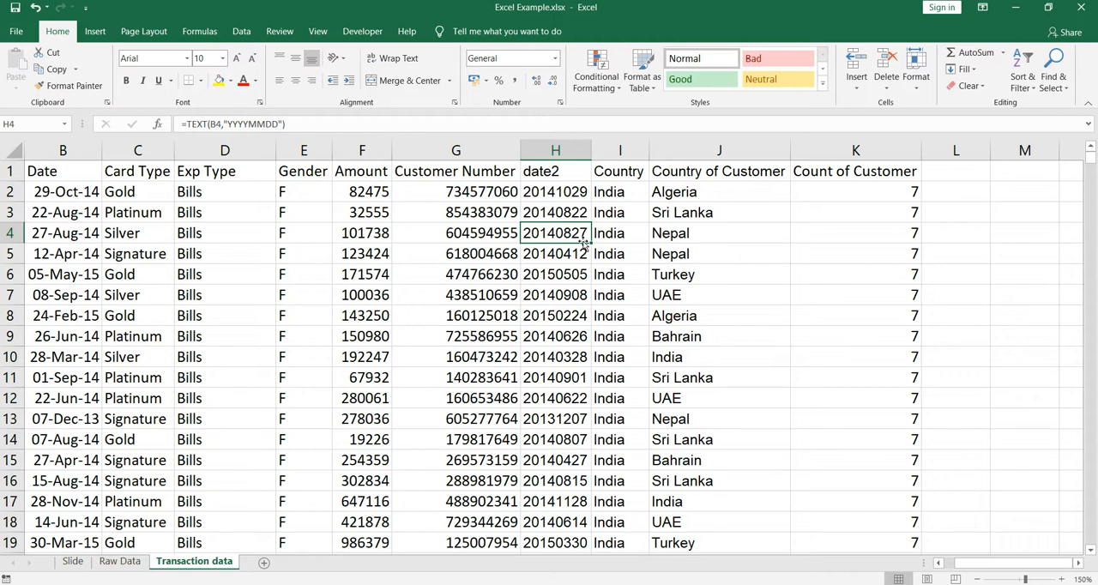
Create a PivotTable on a new worksheet from the full transaction data range A1:K26215
key("ctrl+Up")
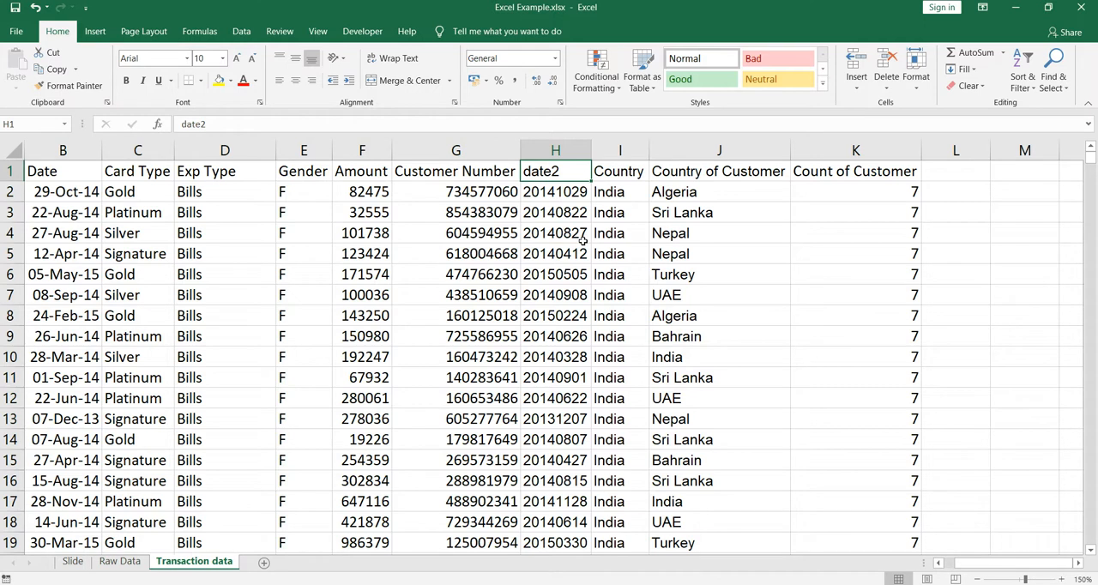
key("ctrl+Left")
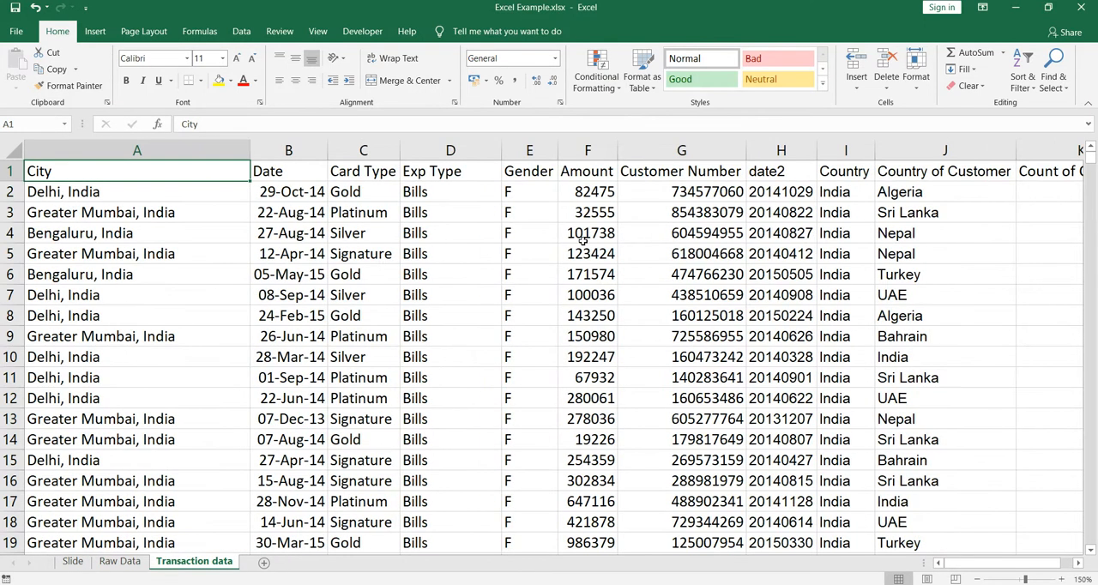
key("ctrl+shift+Right")
key("ctrl+shift+Down")
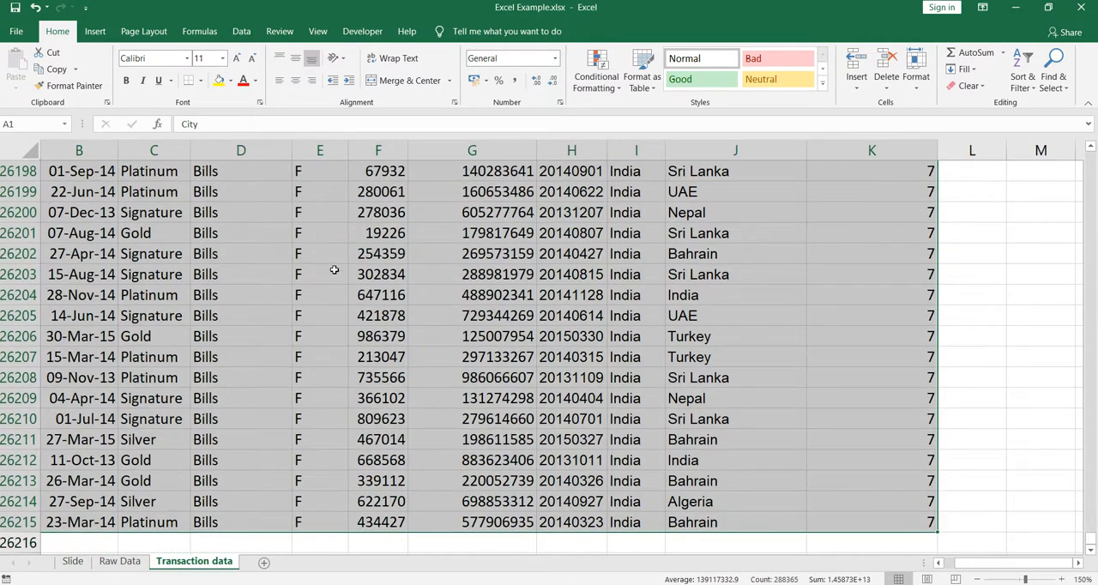
left_click(94, 31)
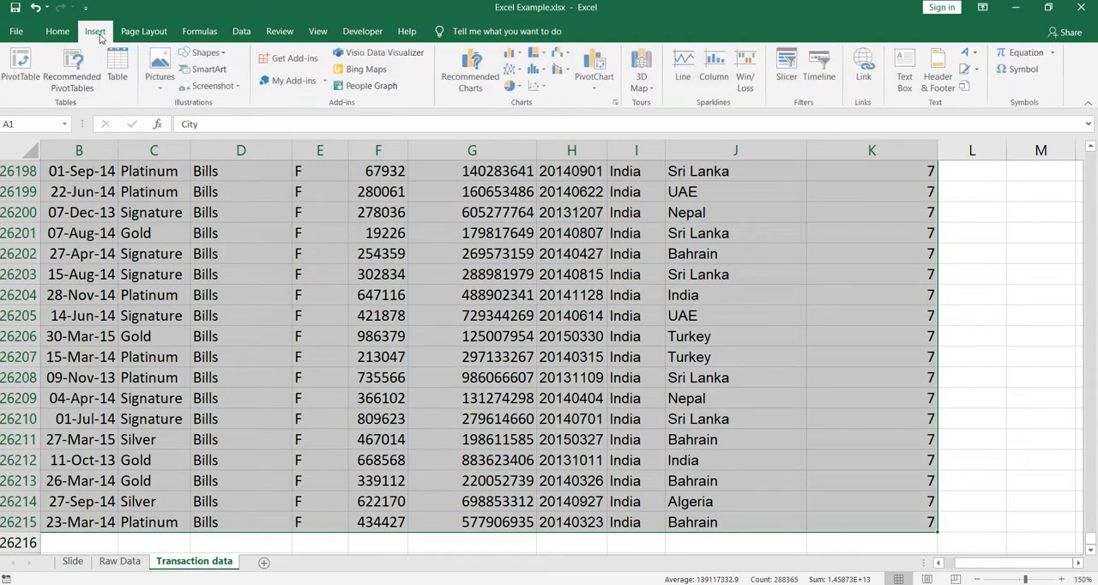
left_click(22, 66)
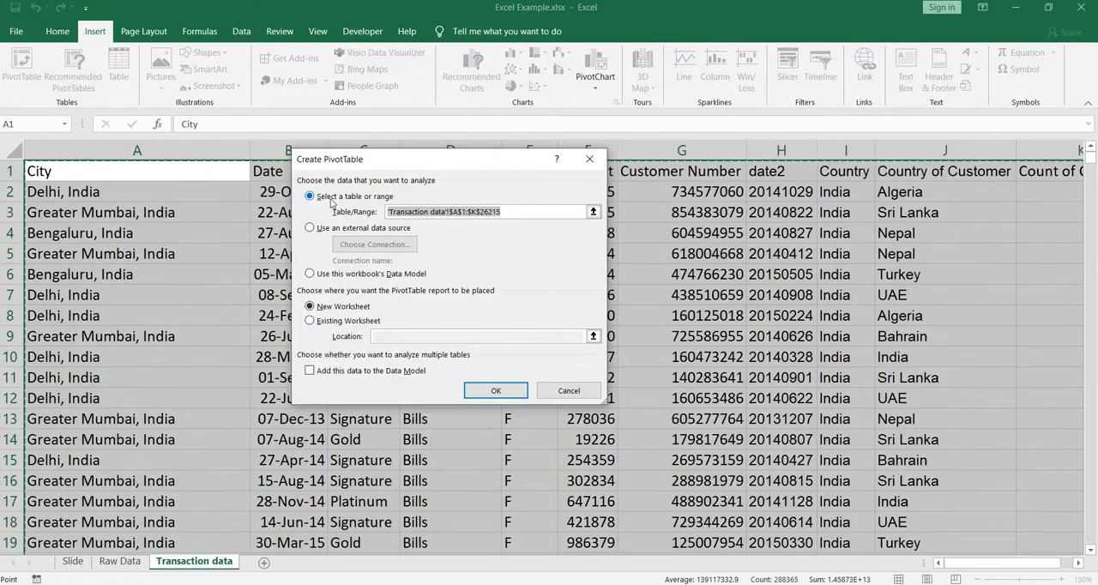
left_click(485, 394)
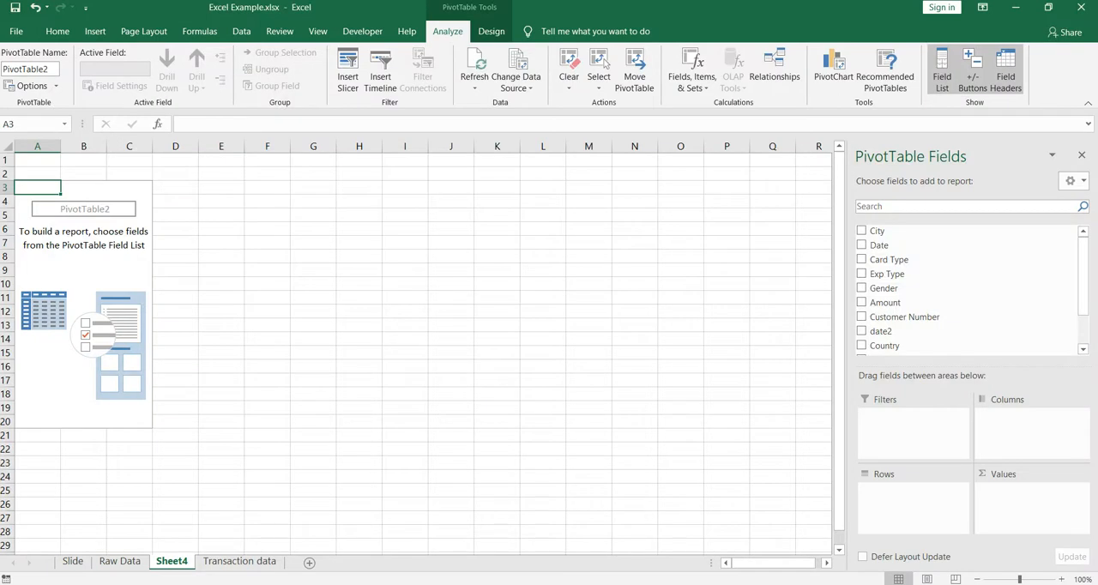
Add Country of Customer to the PivotTable rows and select the listed countries from Algeria to UAE
left_click(1062, 580)
left_click(1062, 580)
left_click(1062, 580)
left_click(1062, 580)
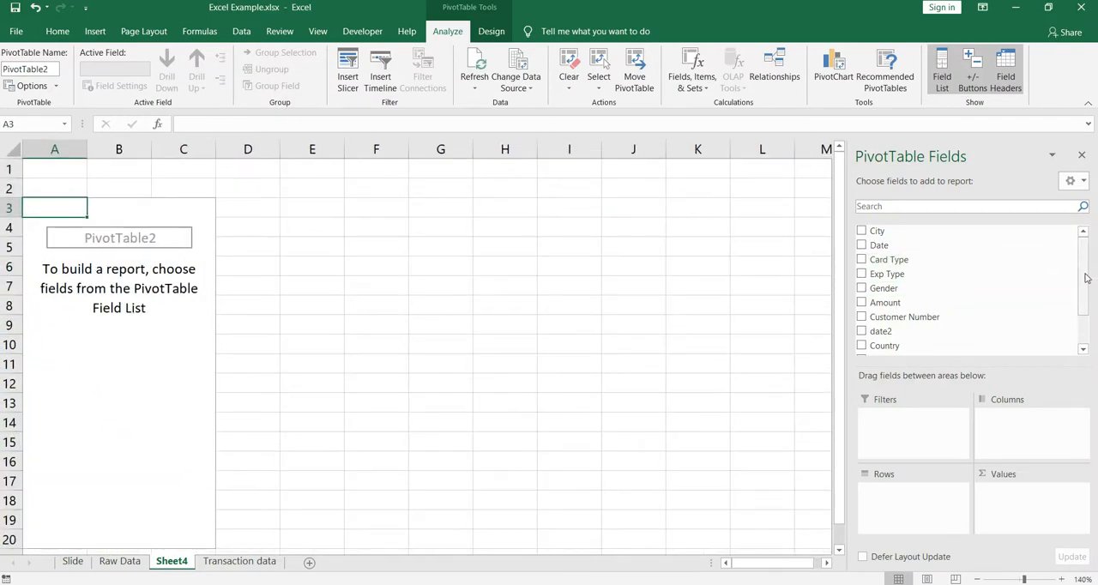
left_click_drag(1085, 277, 1086, 307)
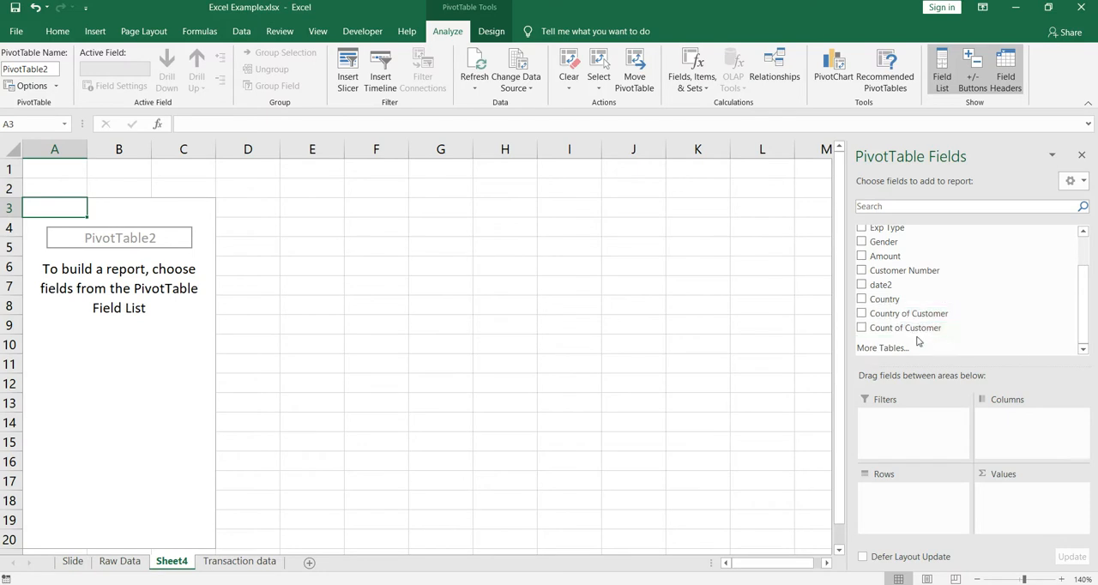
left_click_drag(917, 314, 905, 509)
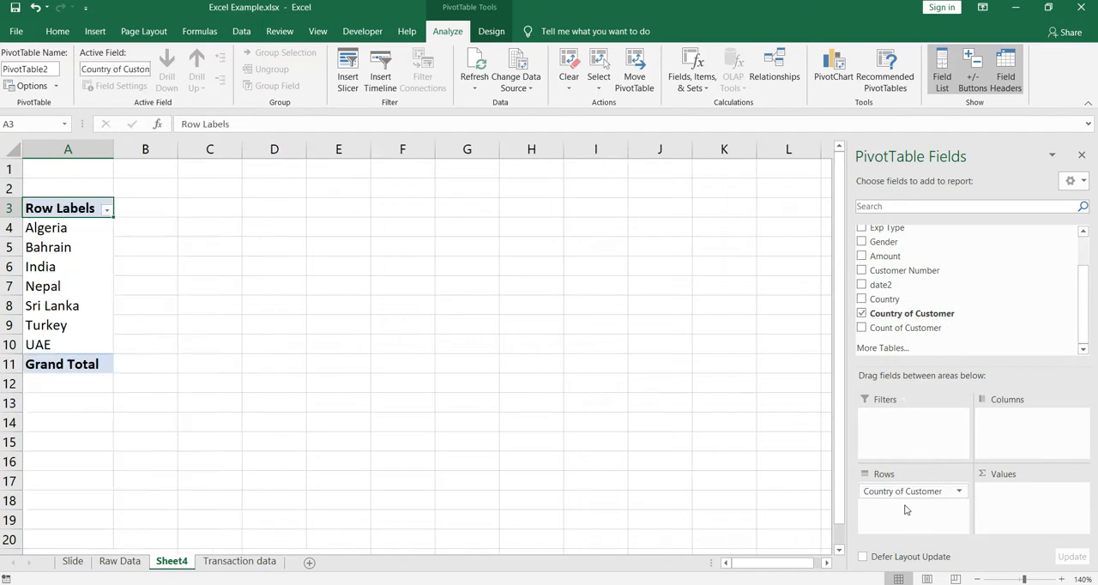
key("Down")
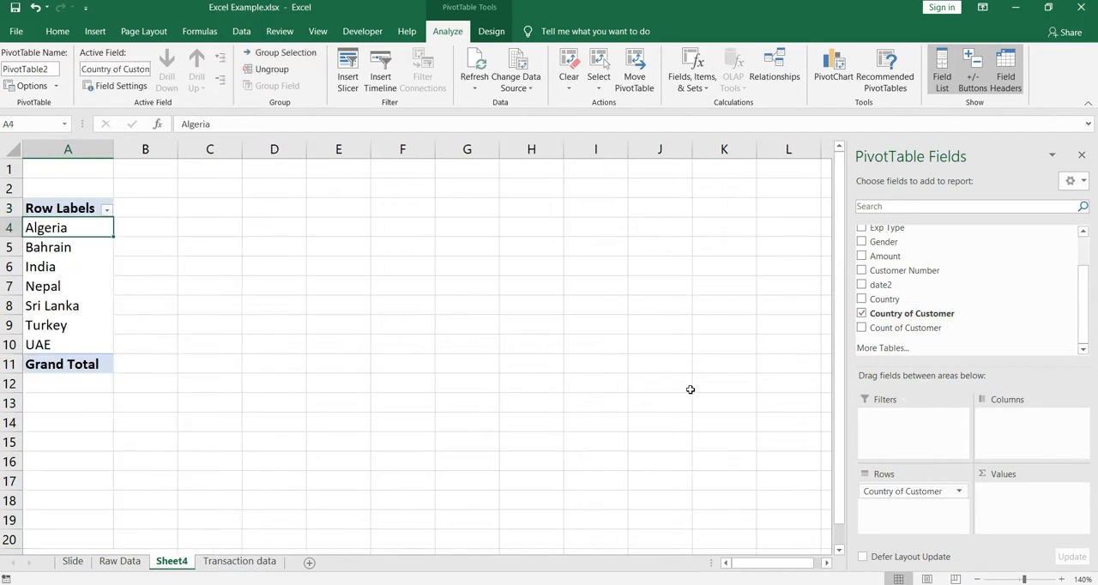
key("ctrl+shift+Down")
key("shift+Up")
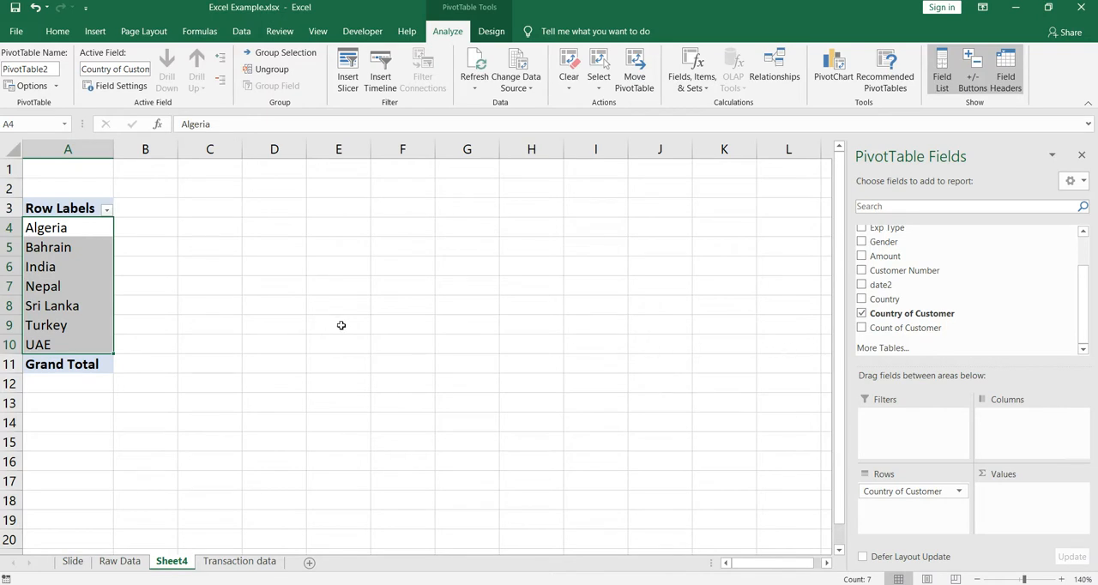
Add Customer Number to the PivotTable values and summarize it by Count
left_click_drag(1082, 298, 1082, 261)
left_click_drag(1009, 322, 1032, 511)
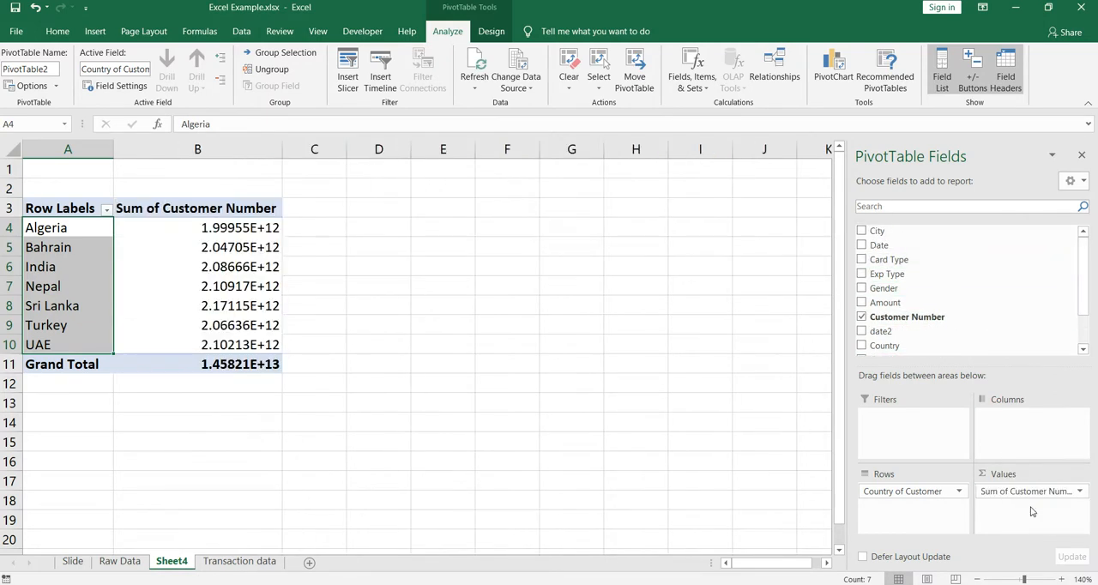
left_click(1030, 491)
left_click(1017, 474)
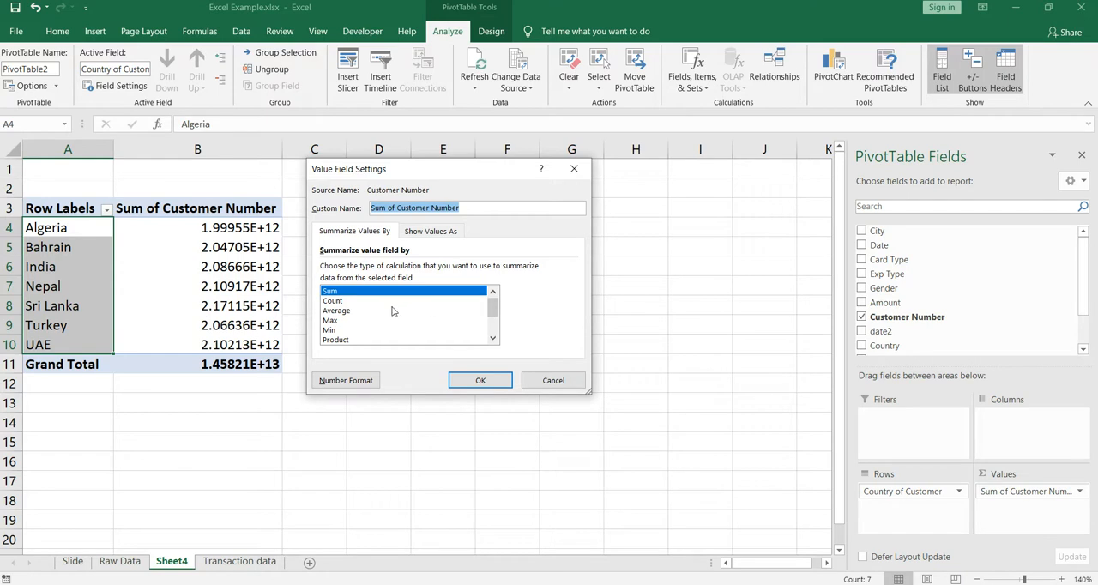
left_click(352, 304)
left_click(479, 381)
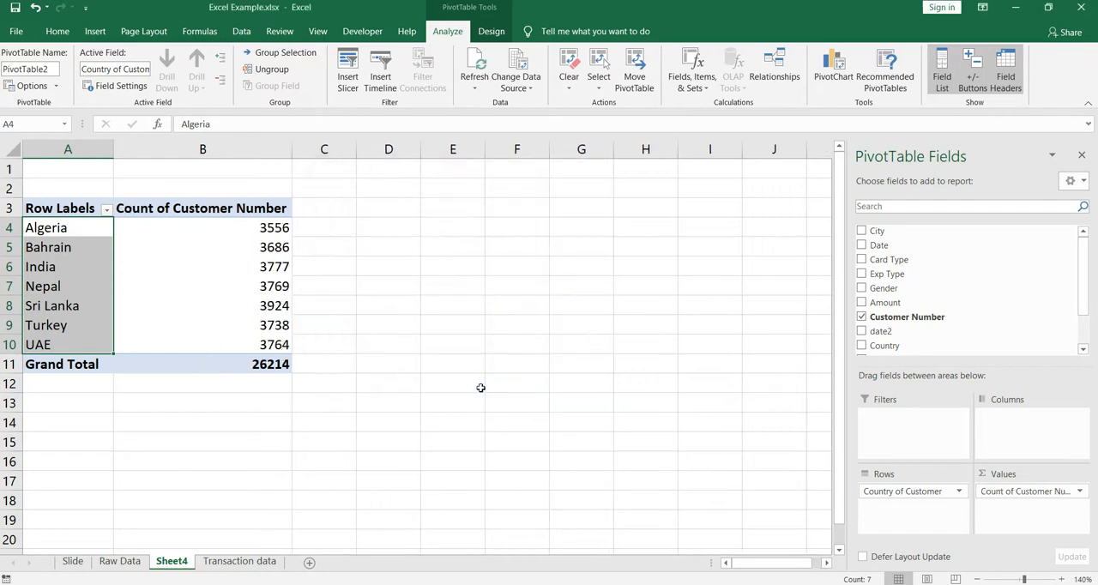
Review the Count of Customer Number value for Algeria in the PivotTable
left_click(1061, 579)
left_click(290, 226)
left_click(125, 214)
left_click(27, 212)
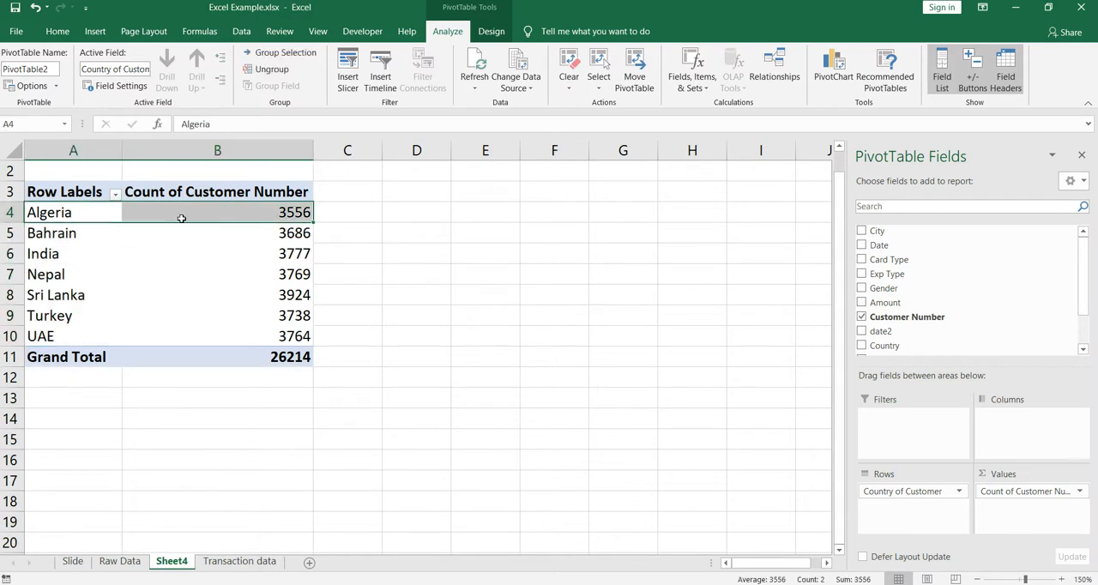
left_click(286, 216)
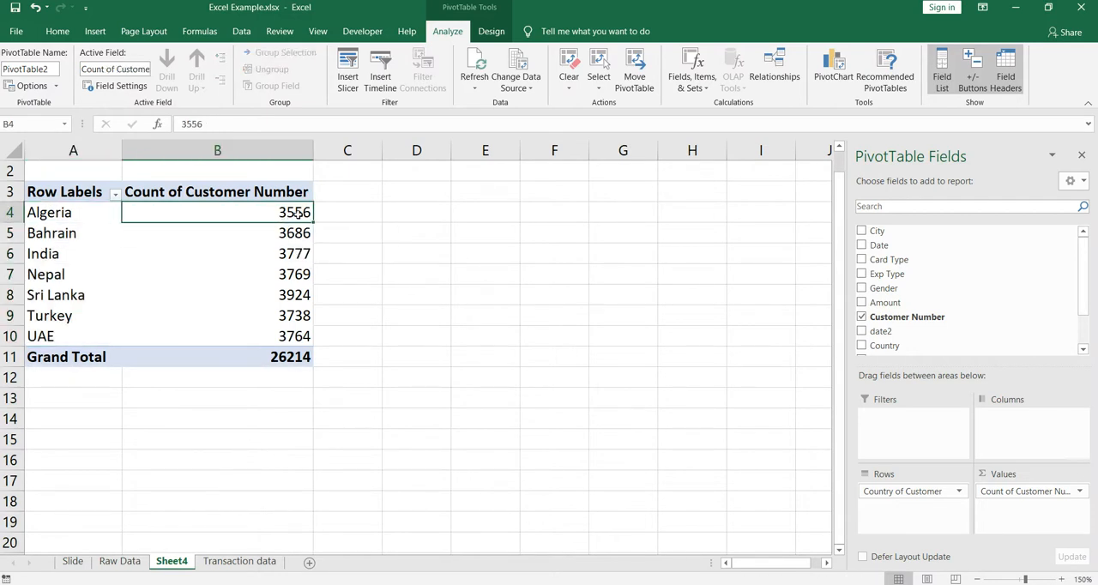
Turn on filtering for the header row of the Transaction data sheet
left_click(255, 561)
key("ctrl+Home")
key("ctrl+shift+l")
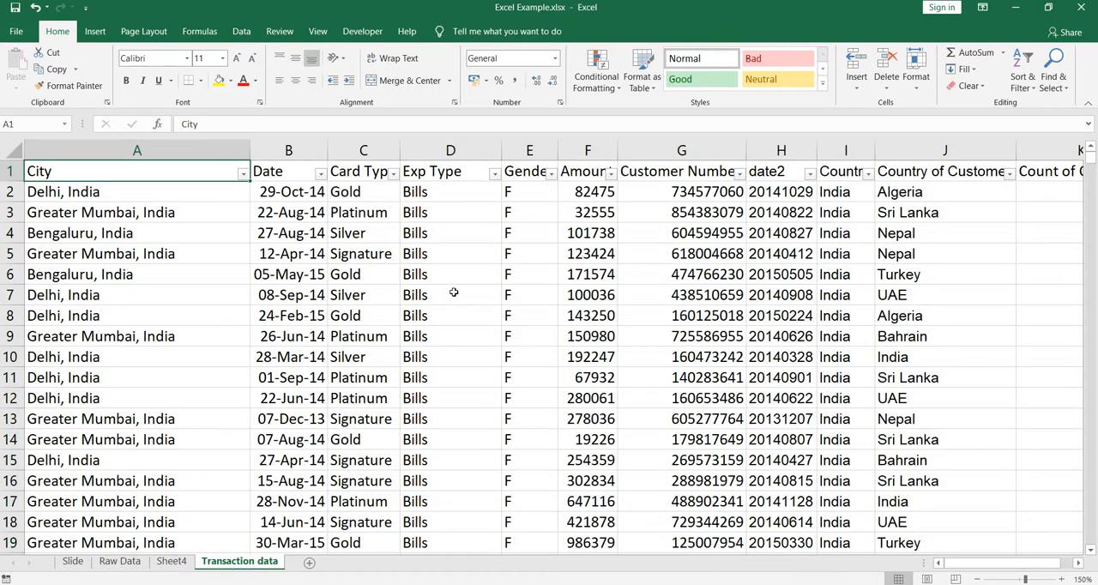
Filter the Country of Customer column to show only Algeria
key("ctrl+Right")
key("Left")
key("Down")
key("Down")
key("Up")
key("Up")
key("alt+Down")
key("Down")
key("Down")
key("Down")
key("Down")
key("Down")
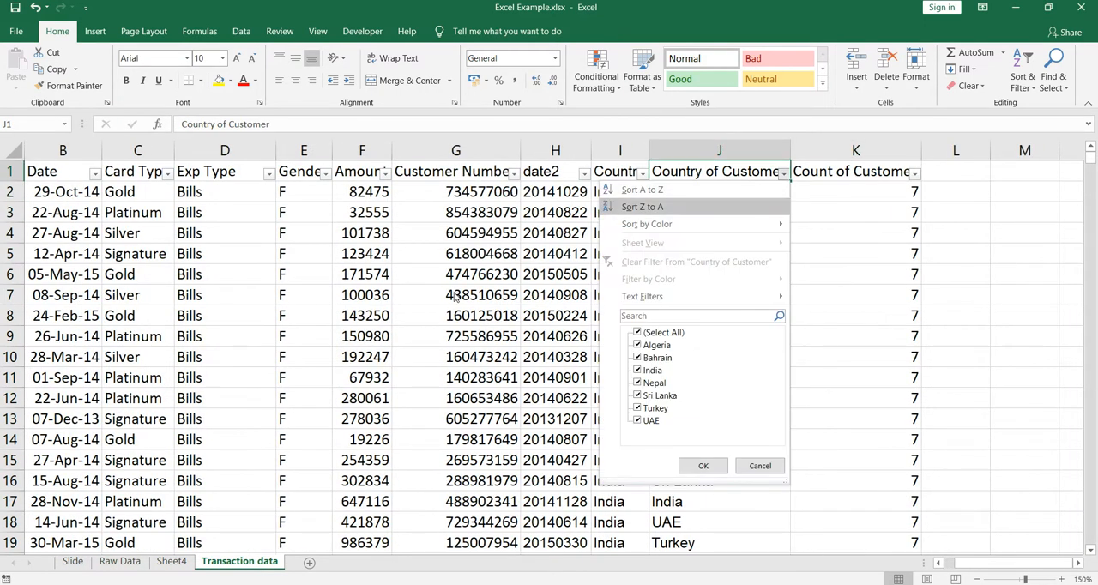
key("Tab")
key("Tab")
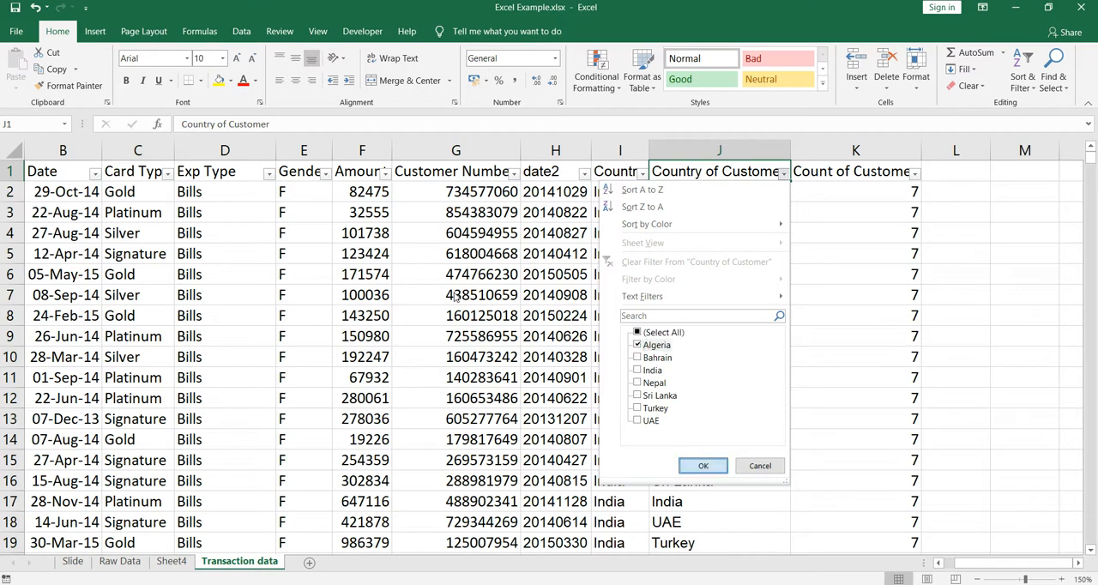
key("Return")
Select all filtered Algeria entries to check their count, and compare the customer number in row 26133 with its Count of Customer
key("Down")
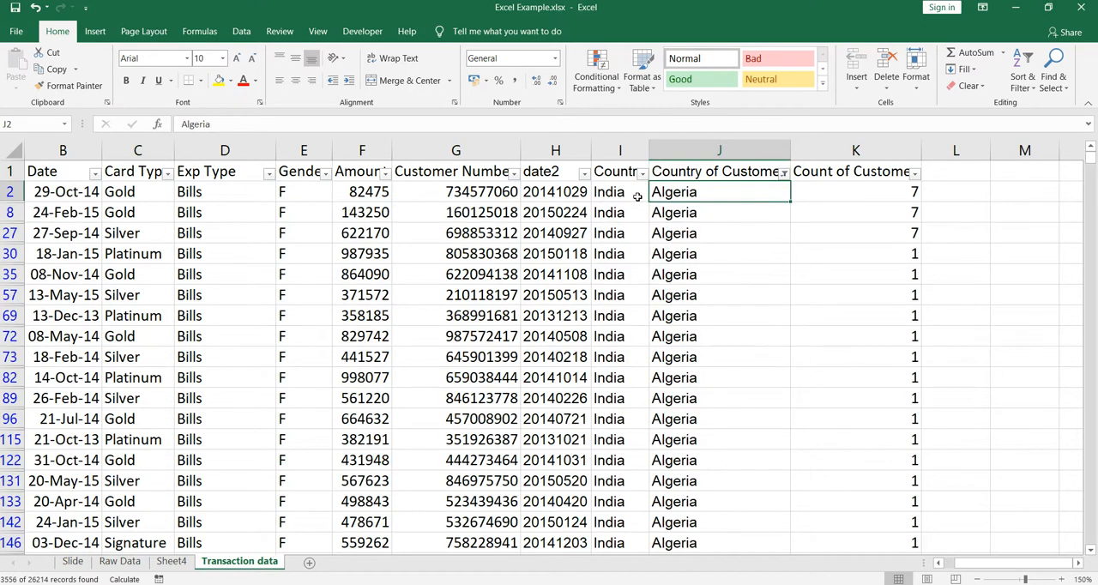
key("ctrl+shift+Down")
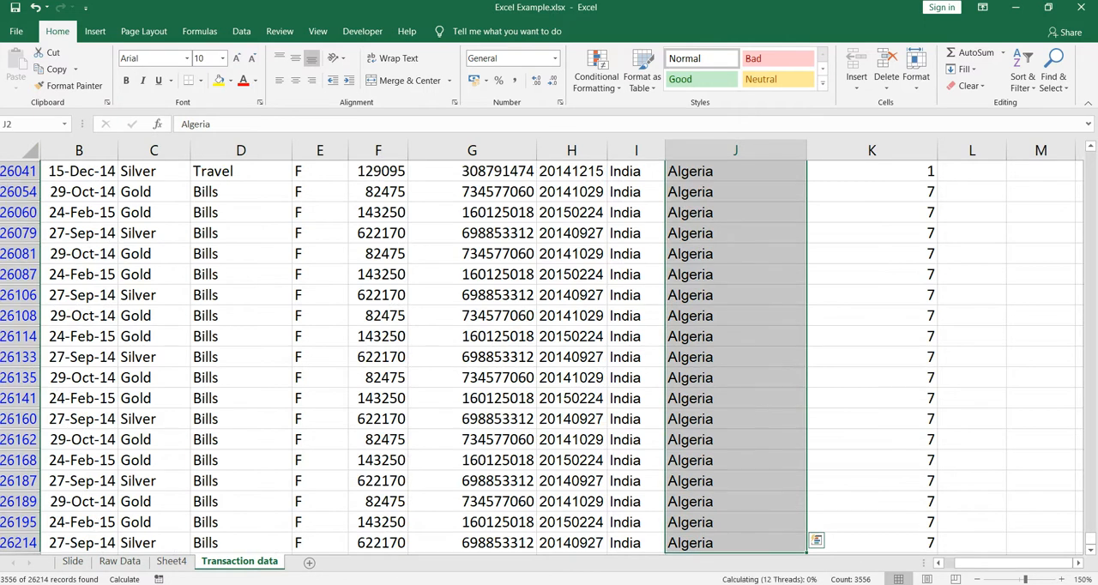
scroll(922, 416, "down", 2)
scroll(920, 413, "up", 2)
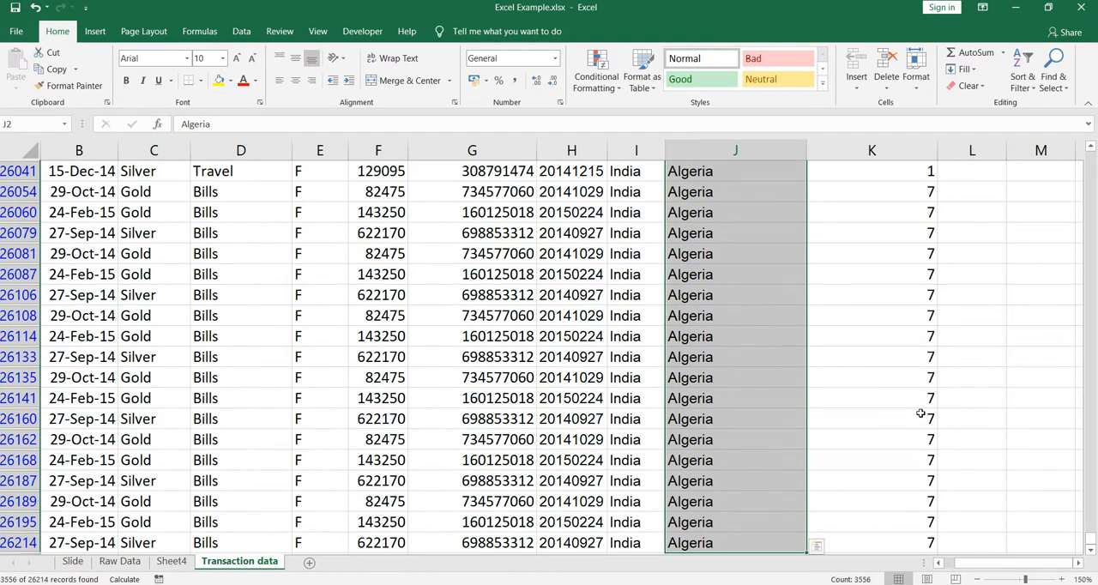
left_click(520, 366)
left_click(868, 359, "ctrl")
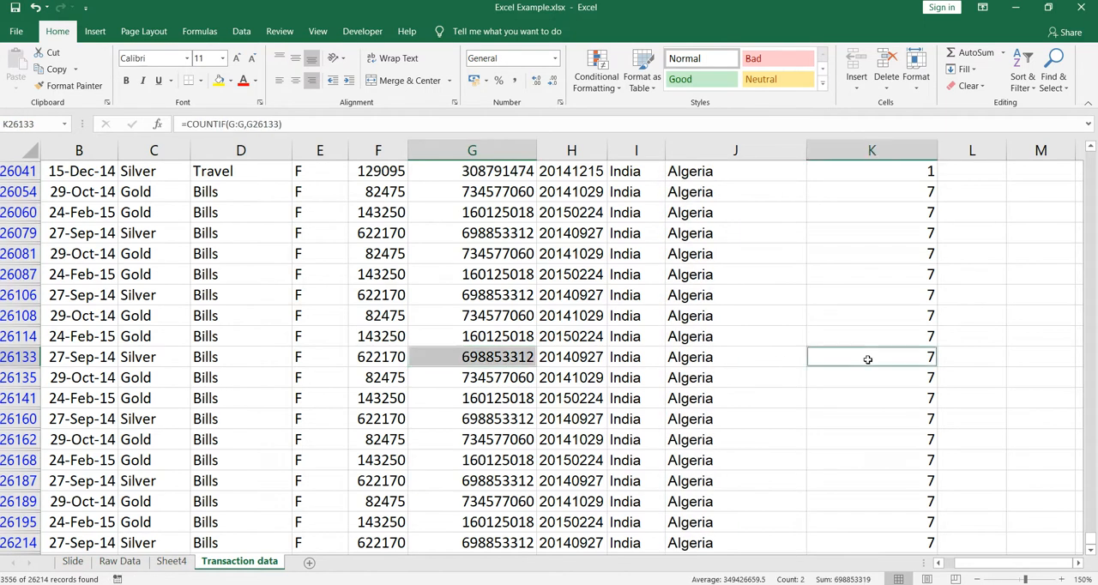
scroll(867, 359, "up", 17)
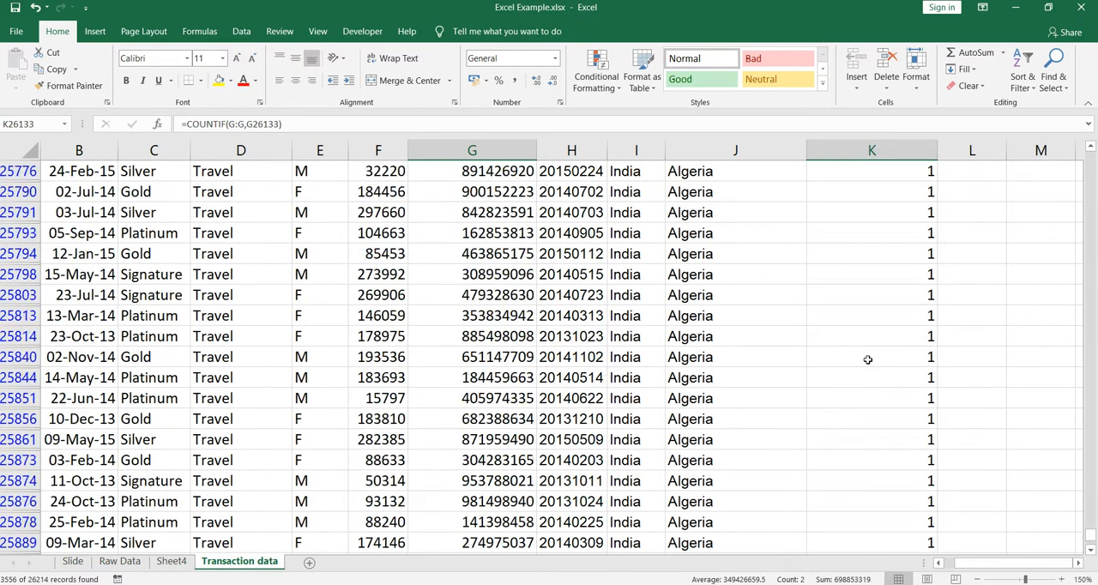
Compare the customer numbers in rows 2, 8 and 30 with their Count of Customer values, and recheck the PivotTable on Sheet4
left_click_drag(1090, 534, 1090, 157)
left_click(495, 191)
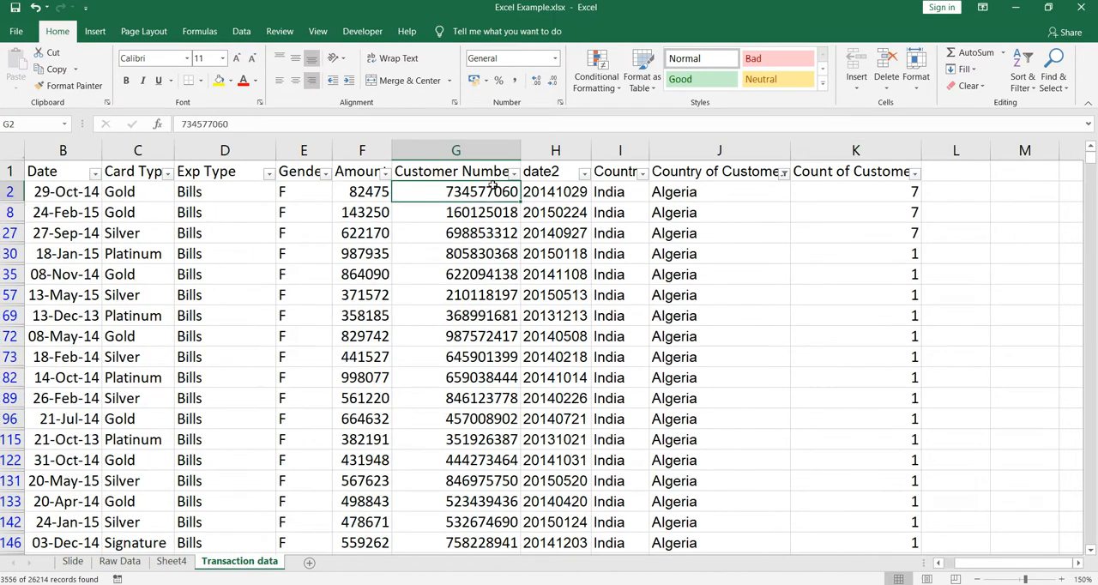
left_click(858, 193, "ctrl")
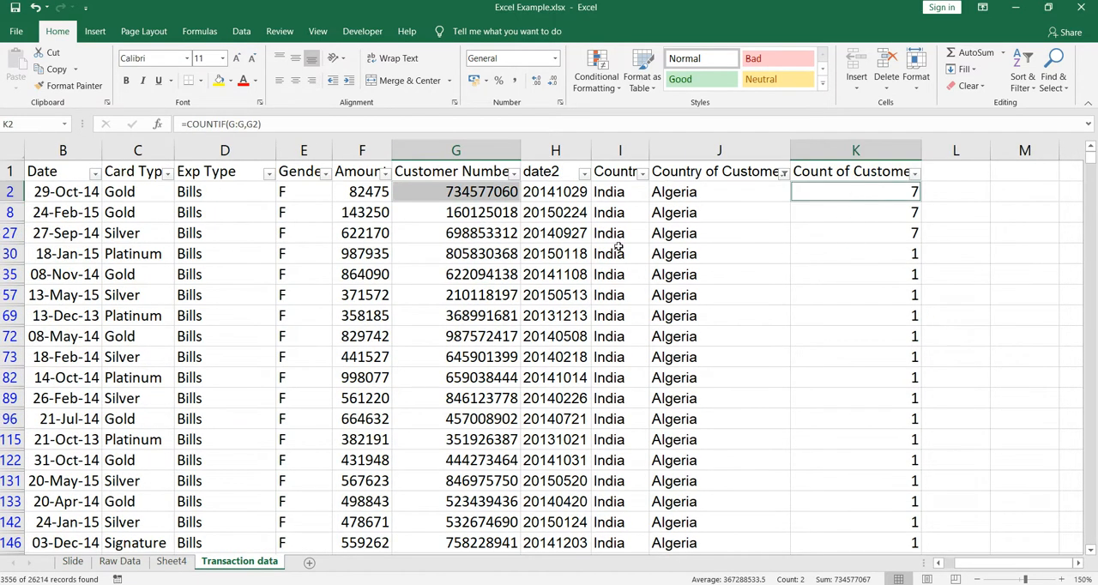
left_click(495, 213, "ctrl")
left_click(887, 212, "ctrl")
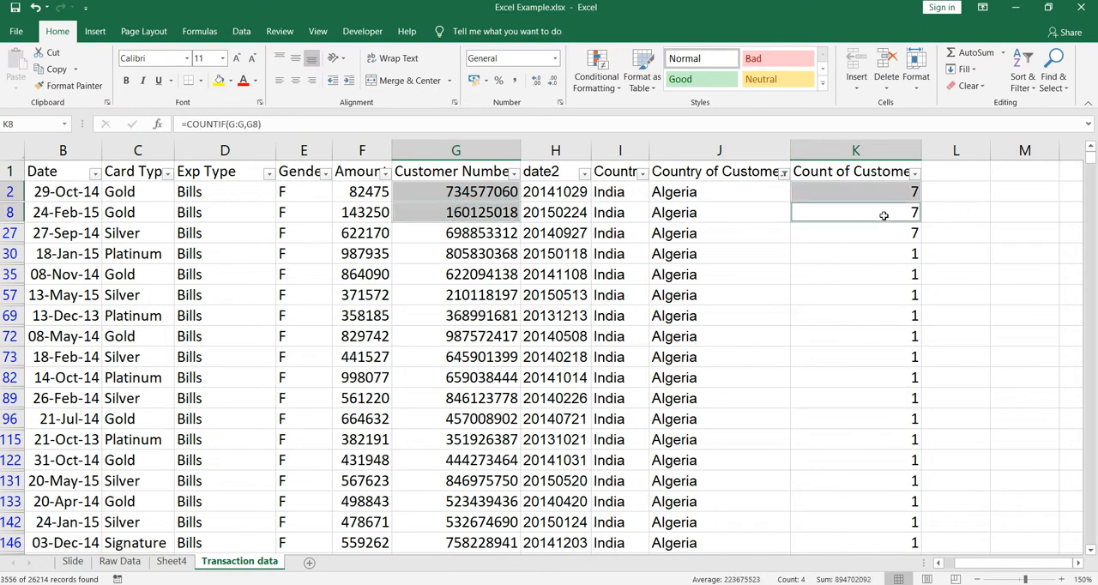
left_click(480, 253, "ctrl")
left_click(857, 253, "ctrl")
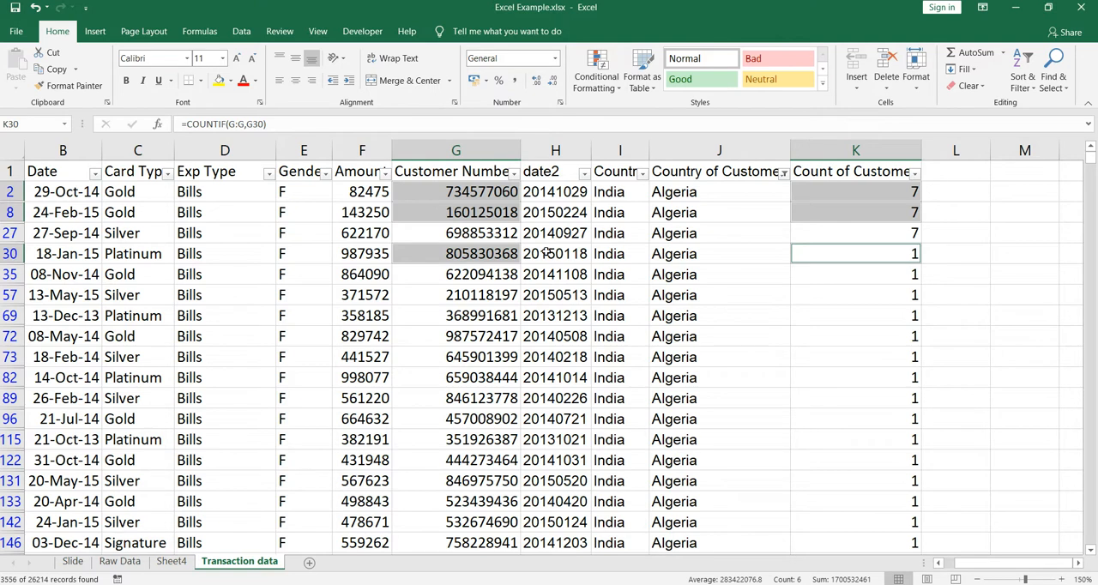
left_click(172, 562)
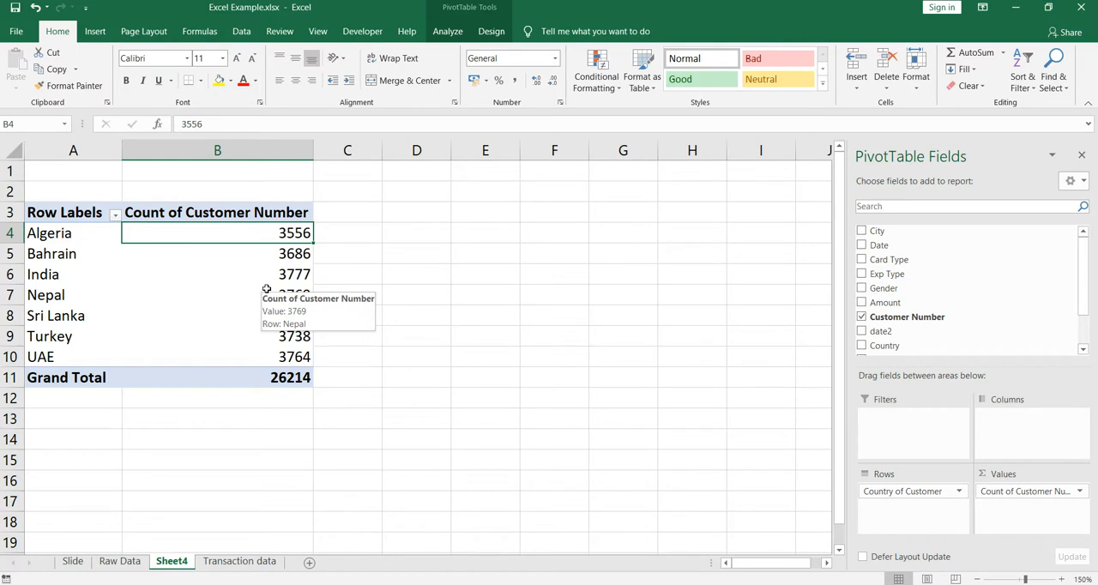
left_click(243, 562)
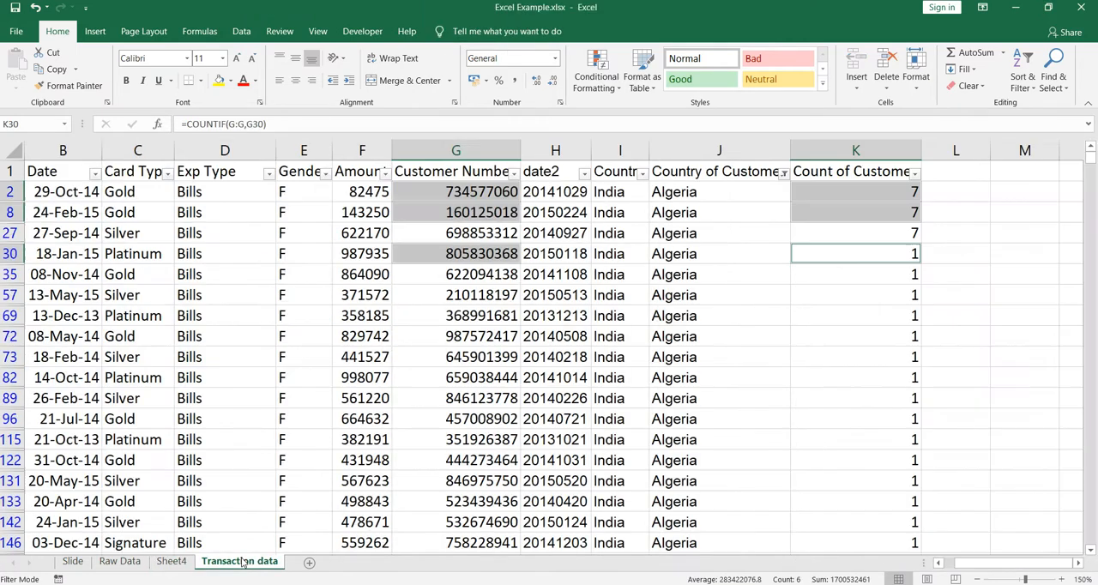
Create a PivotTable from the Transaction data range A1:K26215, adding it to the Data Model and placing it at cell E3 of Sheet4
left_click(426, 171)
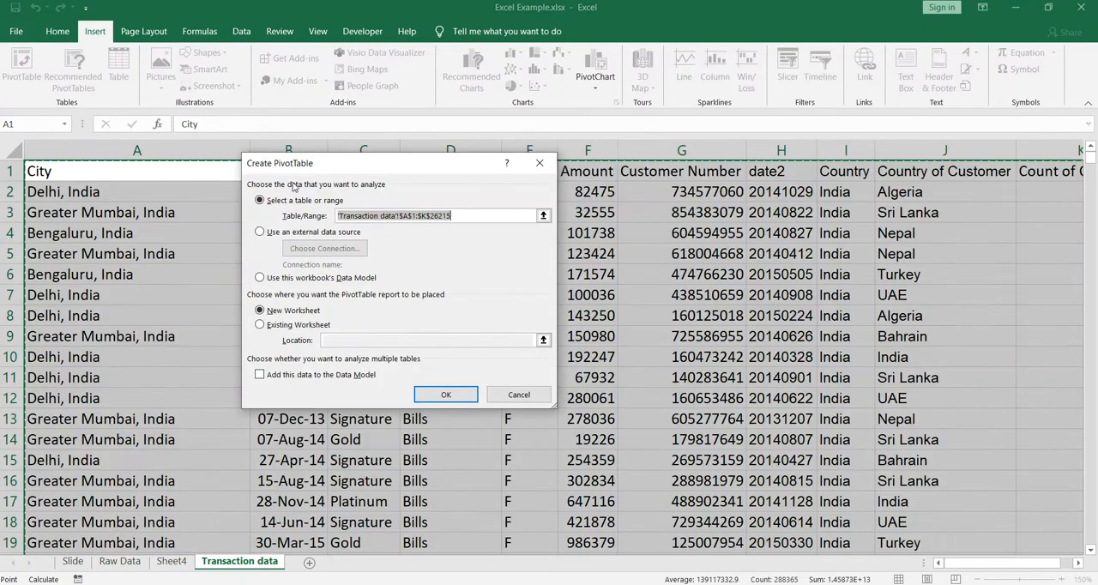
left_click(259, 376)
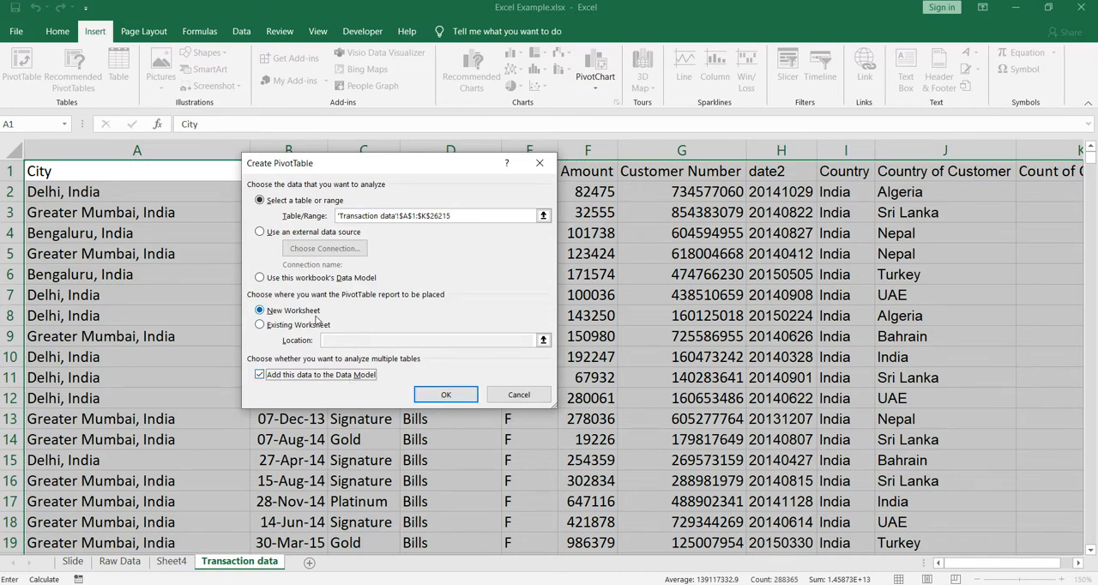
left_click(260, 325)
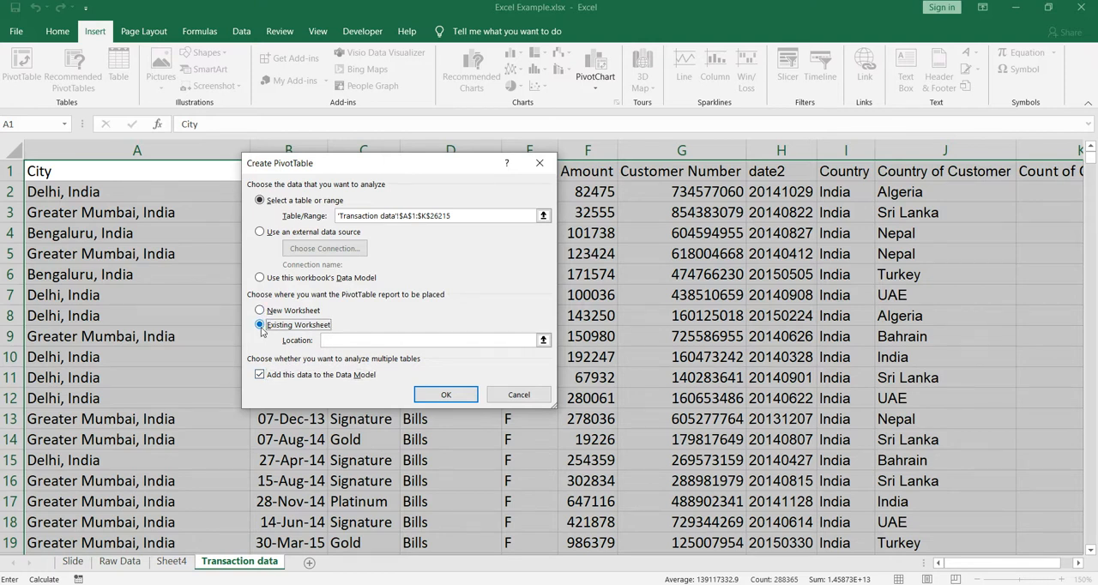
left_click(543, 340)
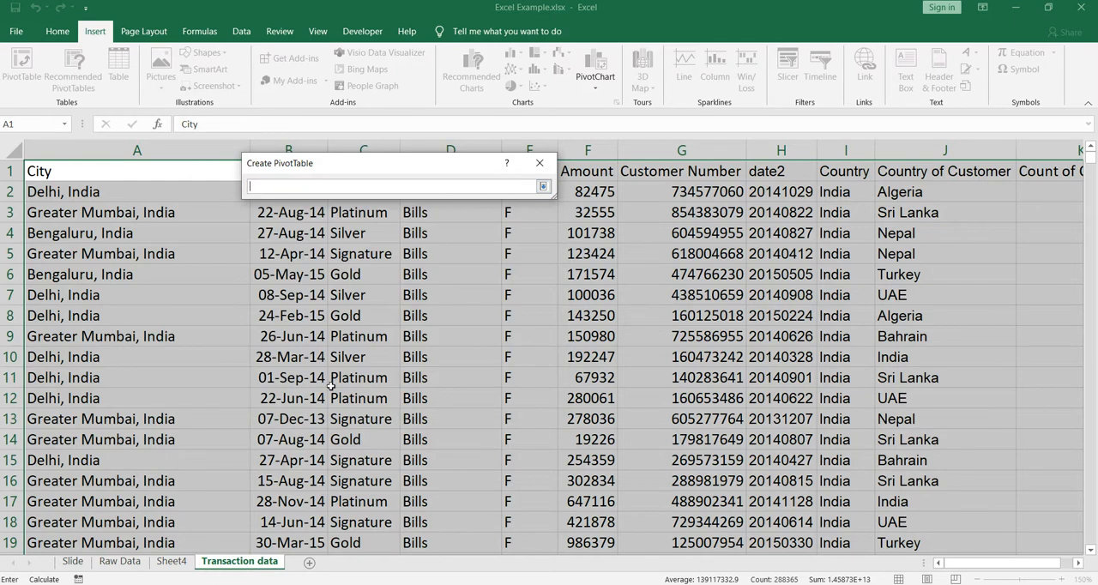
left_click(171, 561)
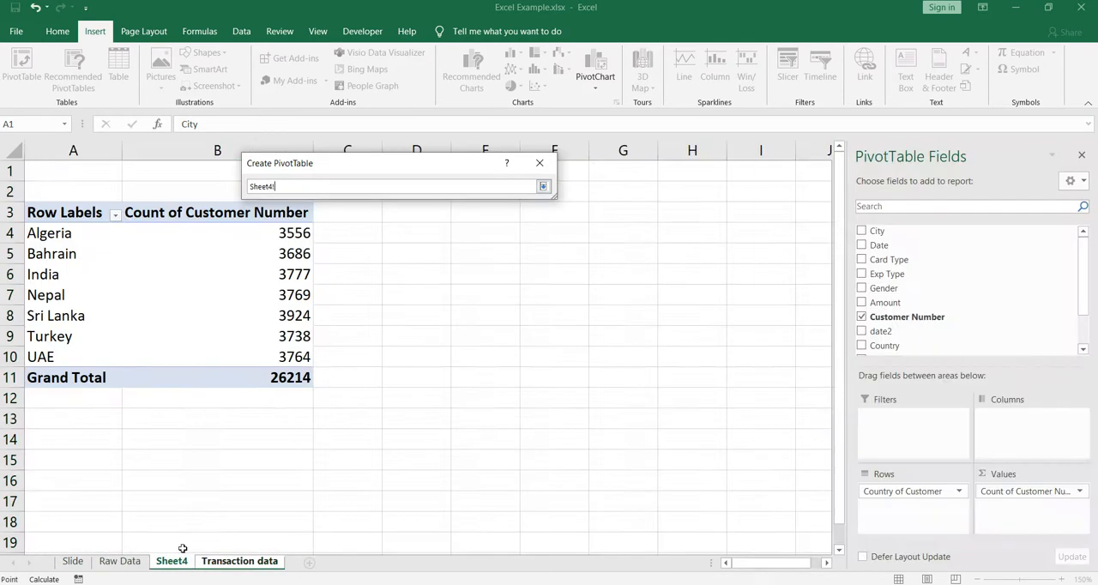
left_click(461, 213)
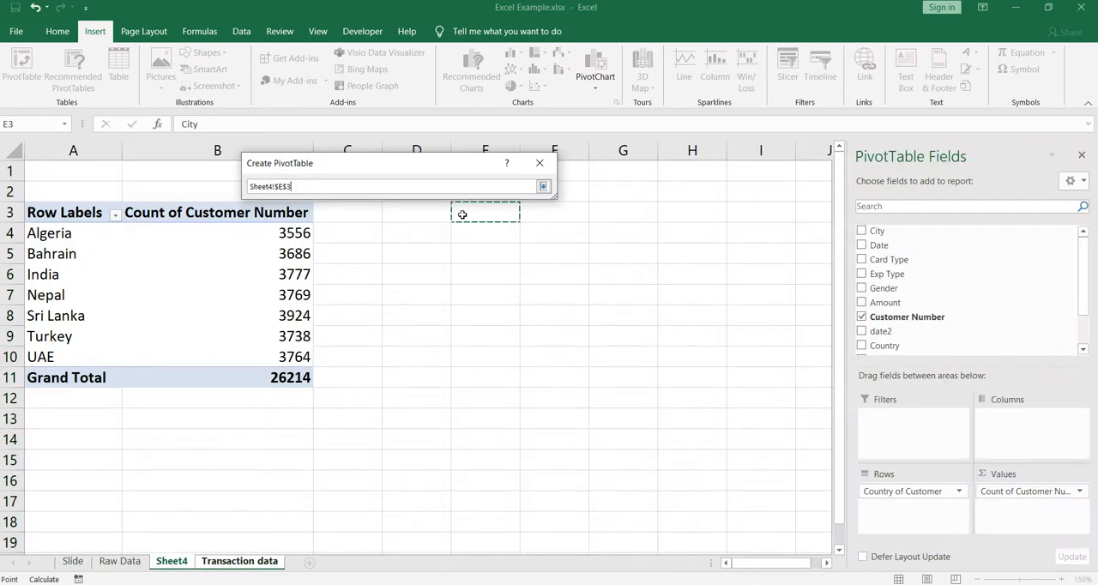
left_click(544, 187)
left_click(453, 391)
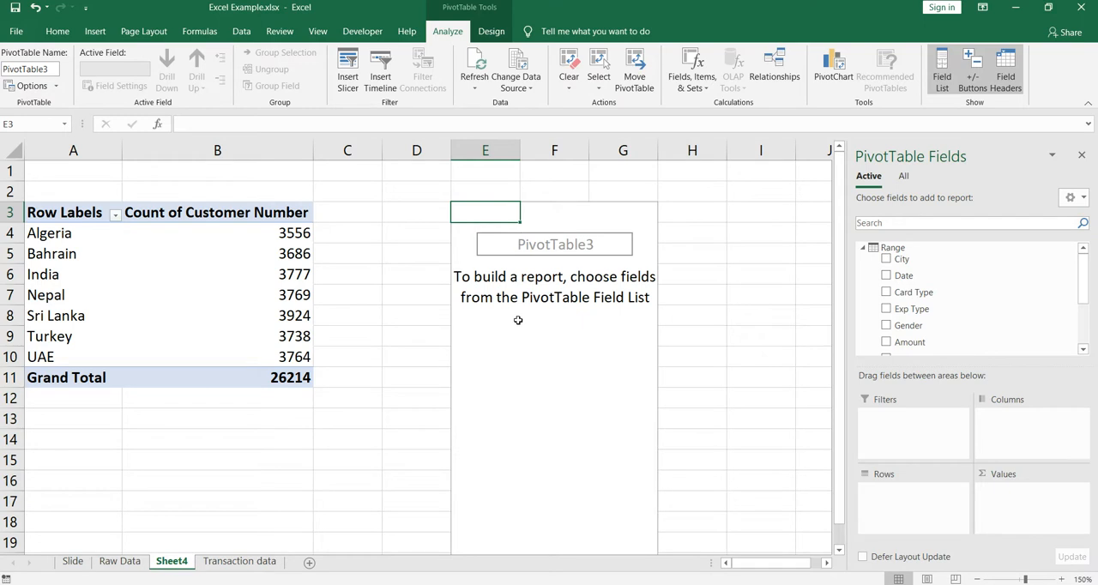
Compare the field list of the original PivotTable with that of the Data Model PivotTable
left_click(257, 279)
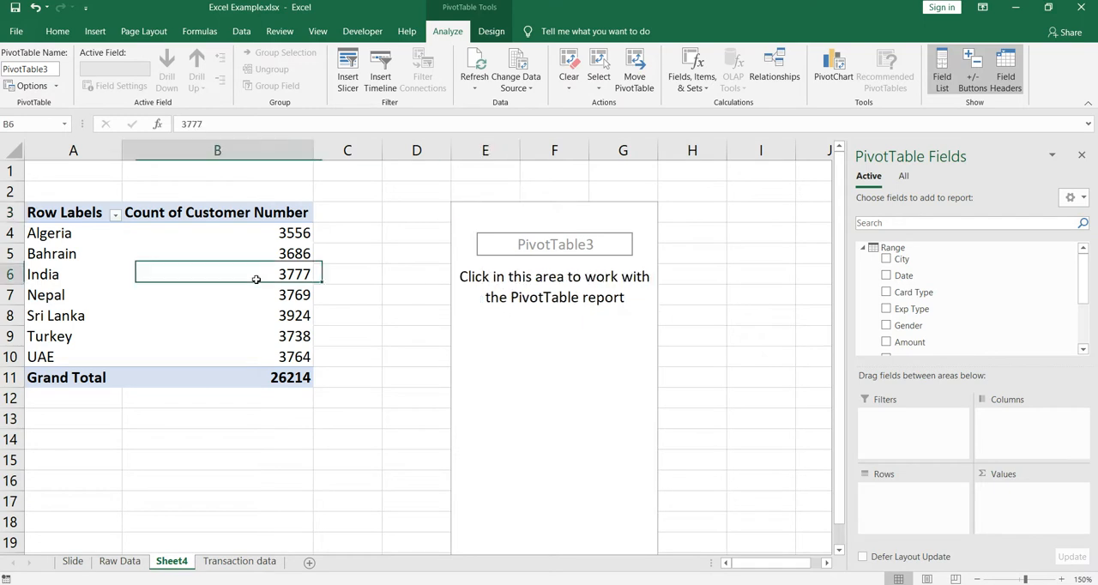
left_click(197, 234)
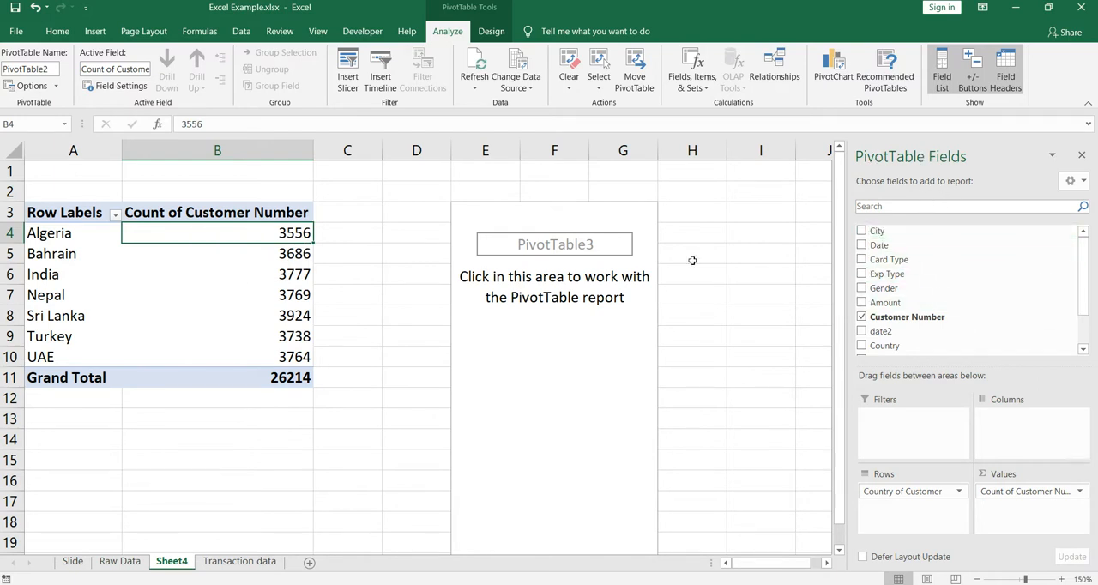
left_click(496, 271)
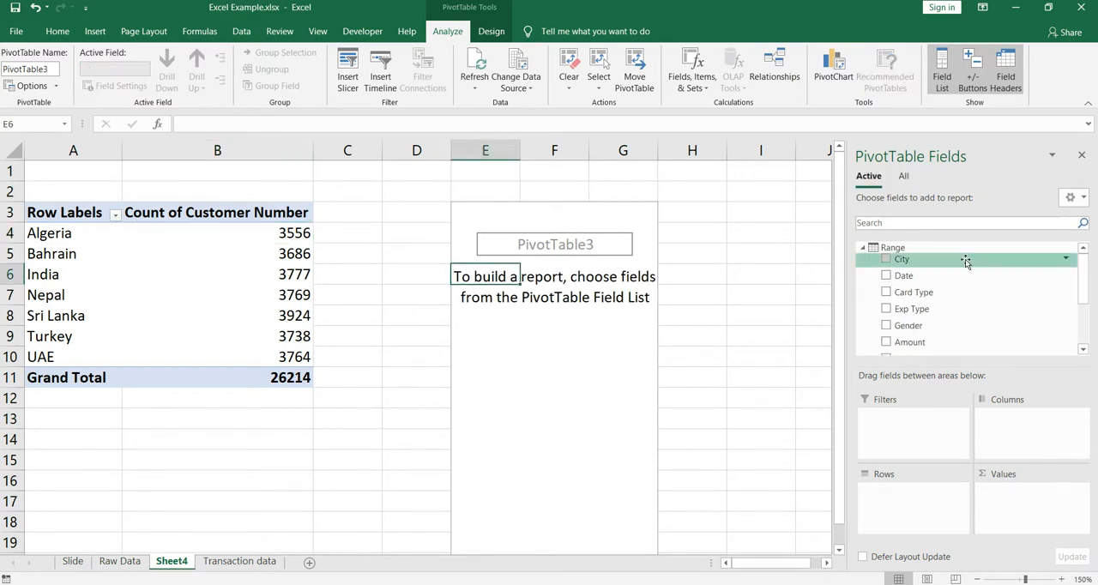
scroll(941, 274, "down", 3)
scroll(936, 289, "up", 3)
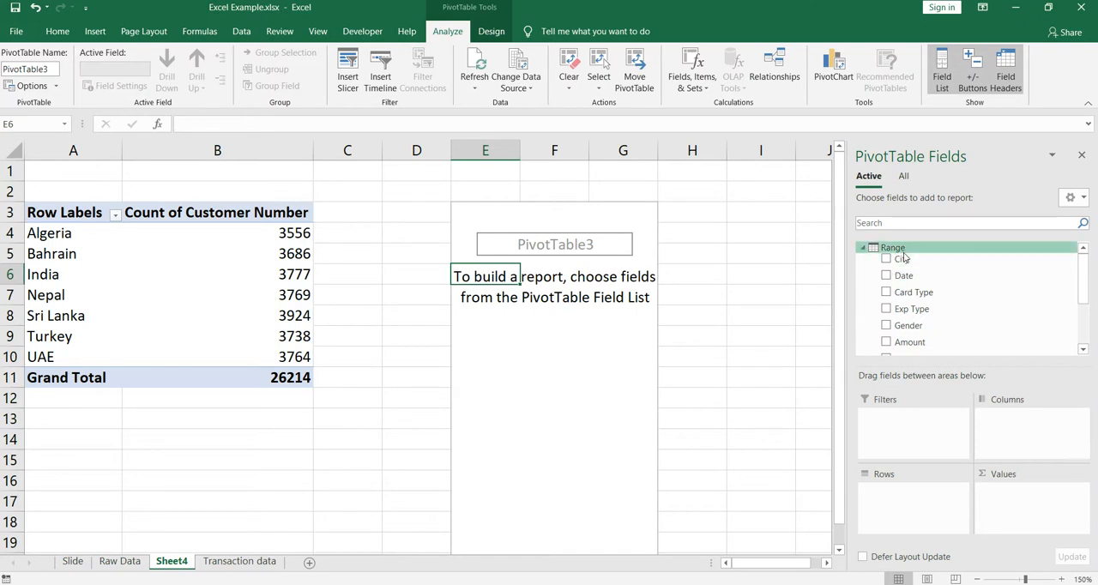
left_click(277, 250)
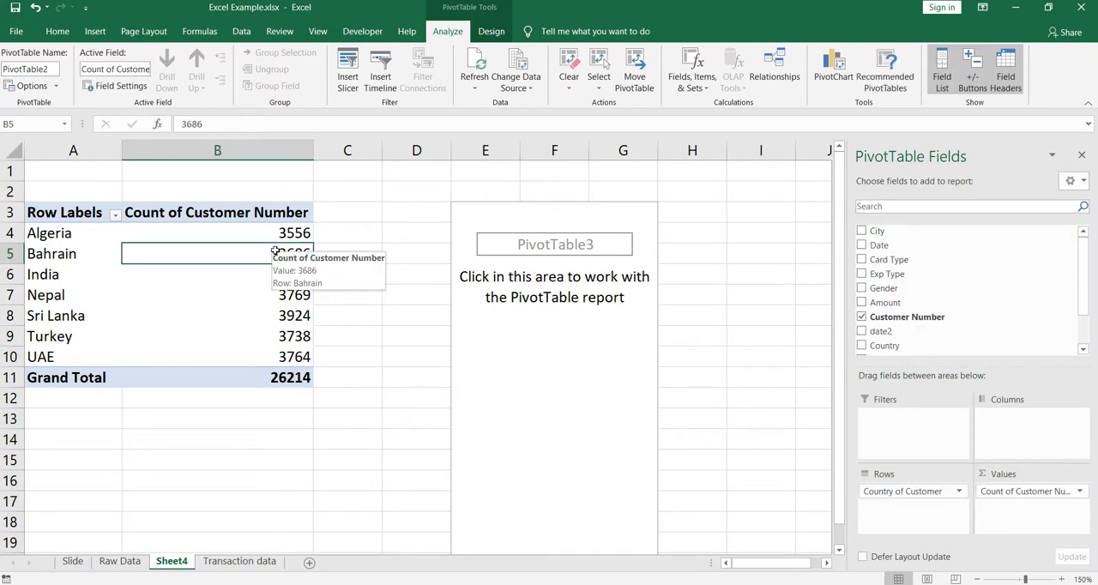
left_click(568, 283)
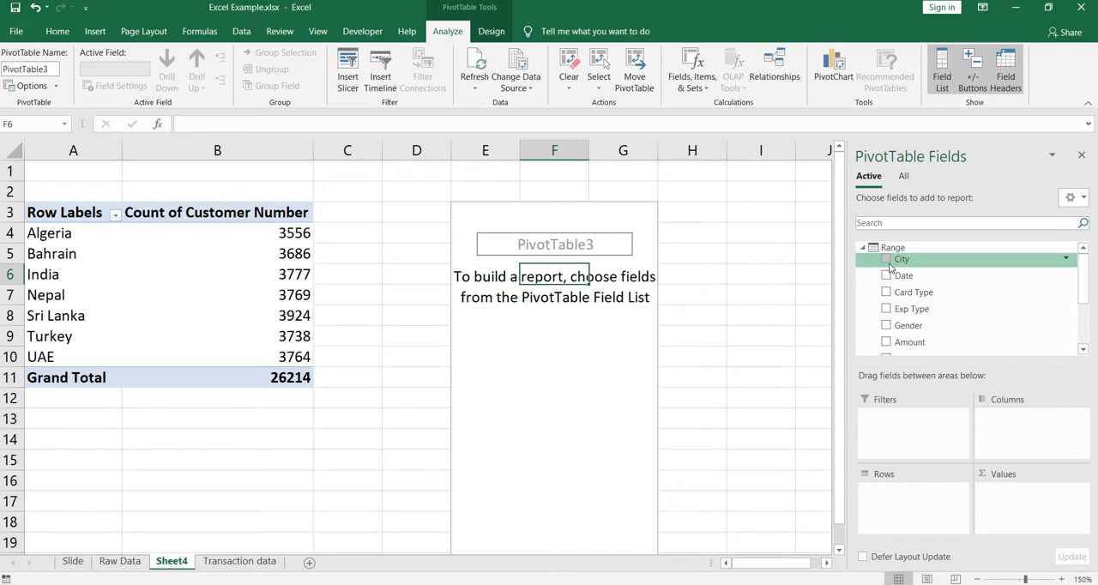
Add Country of Customer as rows and Customer Number as values in the Data Model PivotTable
scroll(905, 305, "down", 2)
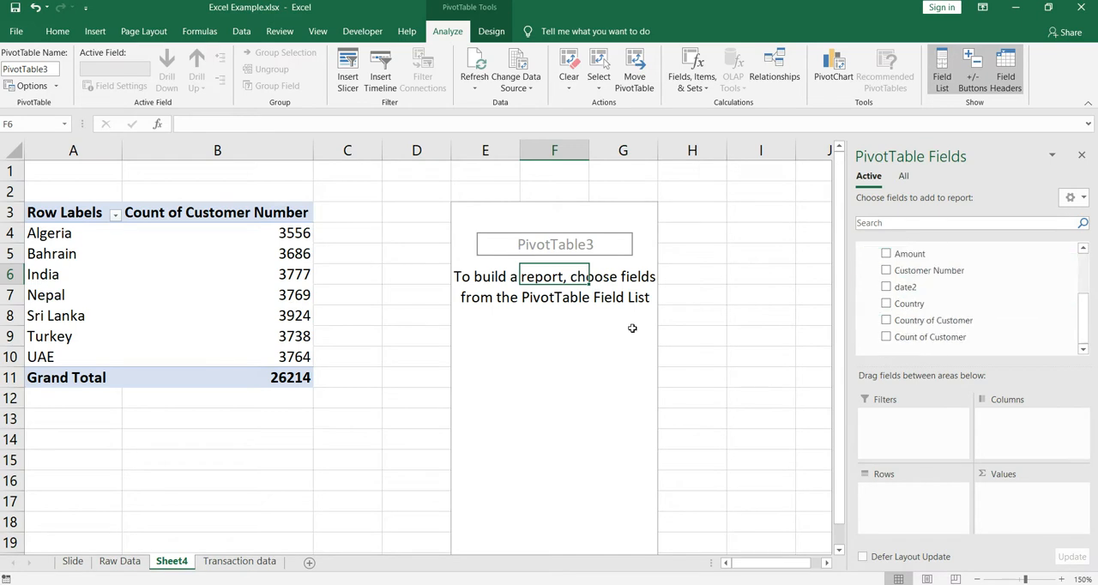
left_click_drag(899, 334, 905, 506)
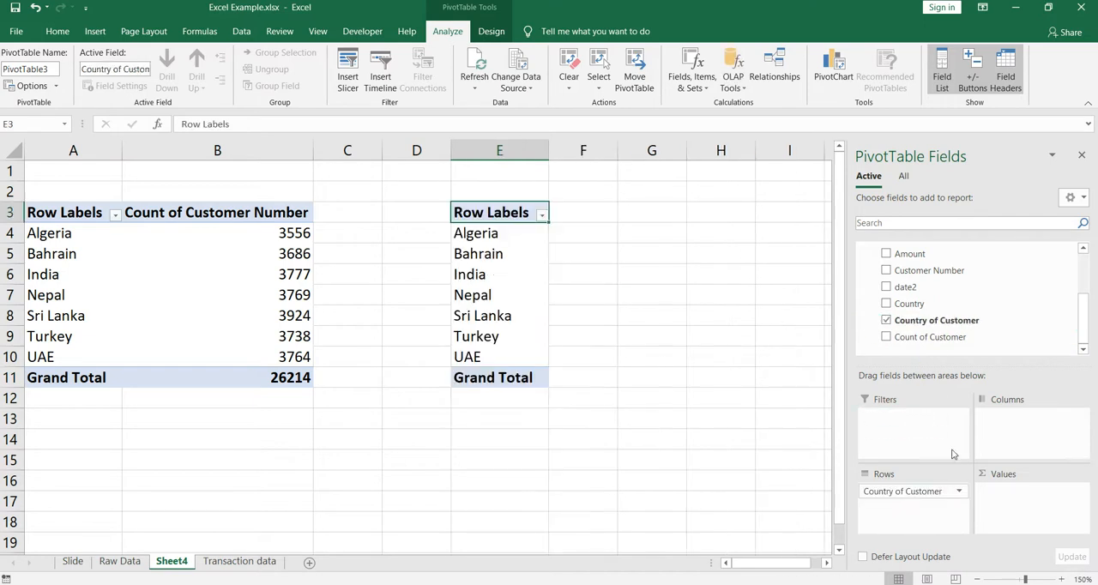
scroll(1019, 333, "up", 4)
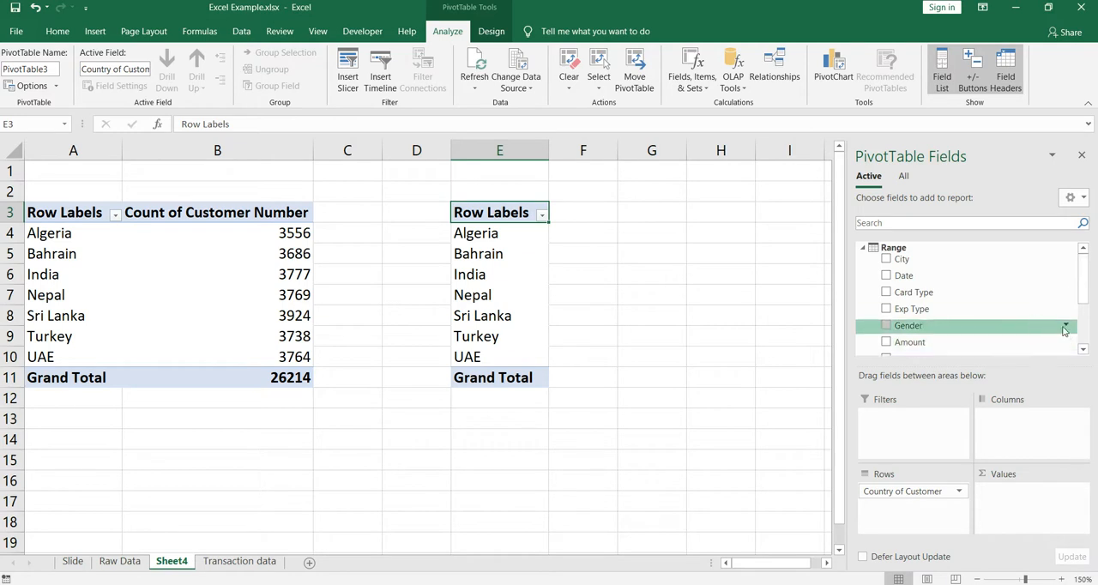
scroll(986, 324, "down", 4)
left_click_drag(963, 300, 1046, 506)
Summarize the Customer Number values in the Data Model PivotTable by Count
left_click(1040, 496)
left_click(1017, 475)
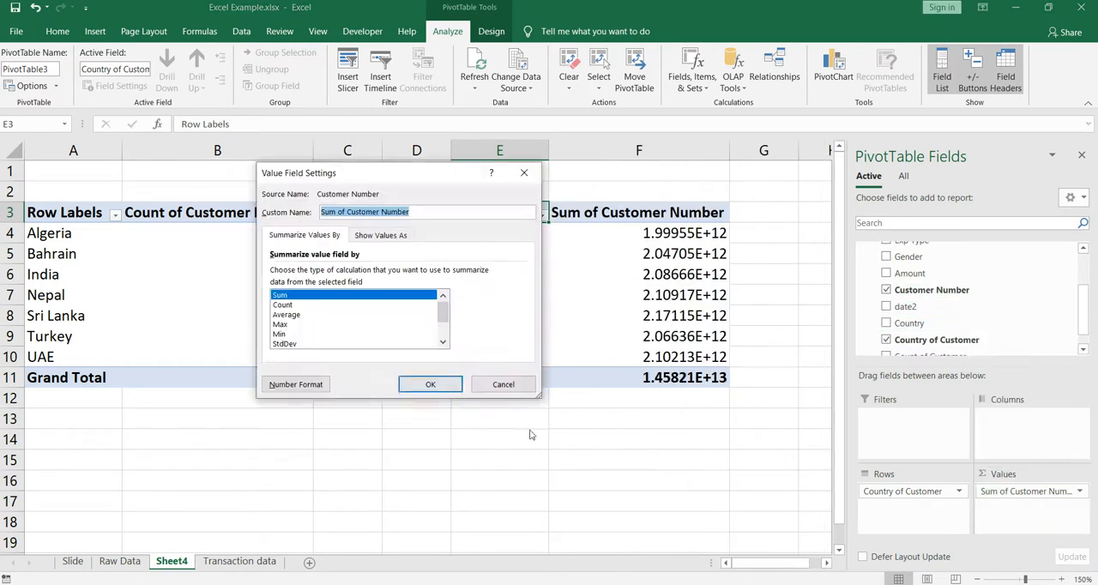
left_click(287, 305)
left_click(428, 386)
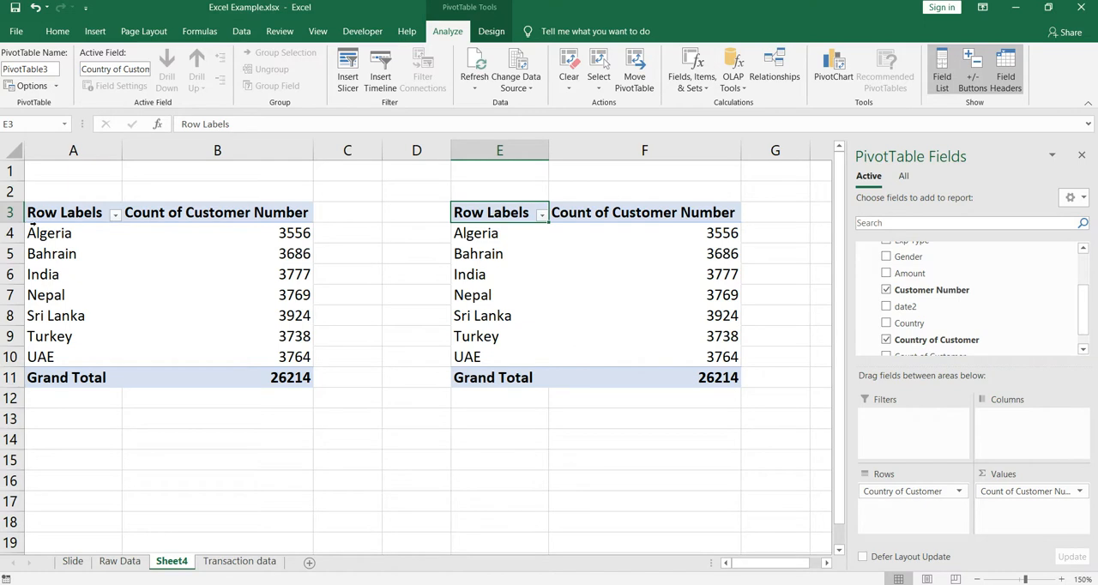
Compare the customer counts per country between the two PivotTables, including Algeria, Bahrain, India and Nepal
left_click(258, 243)
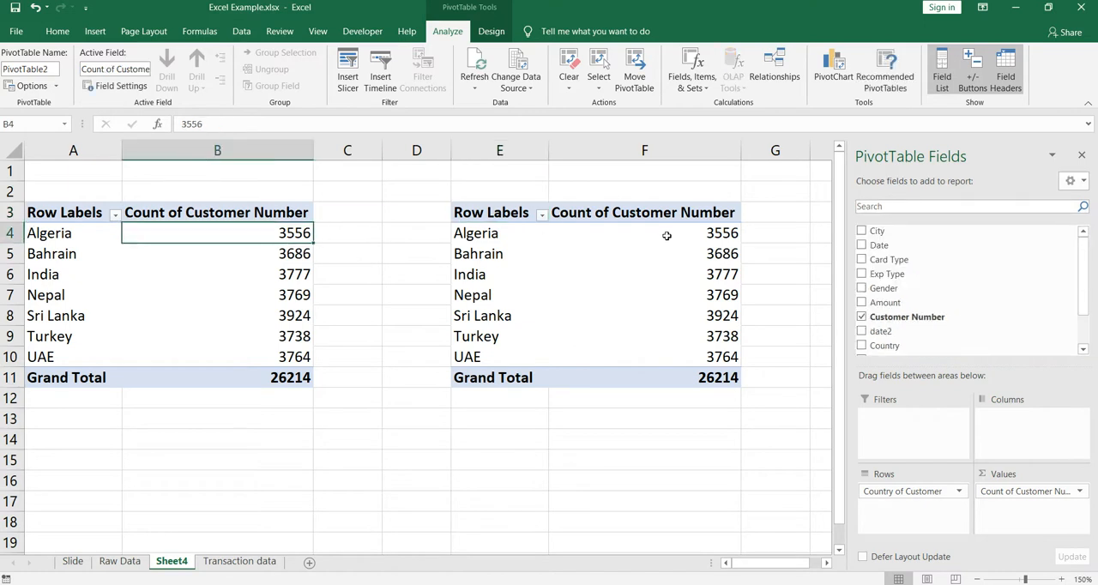
left_click(668, 235)
key("ctrl+q")
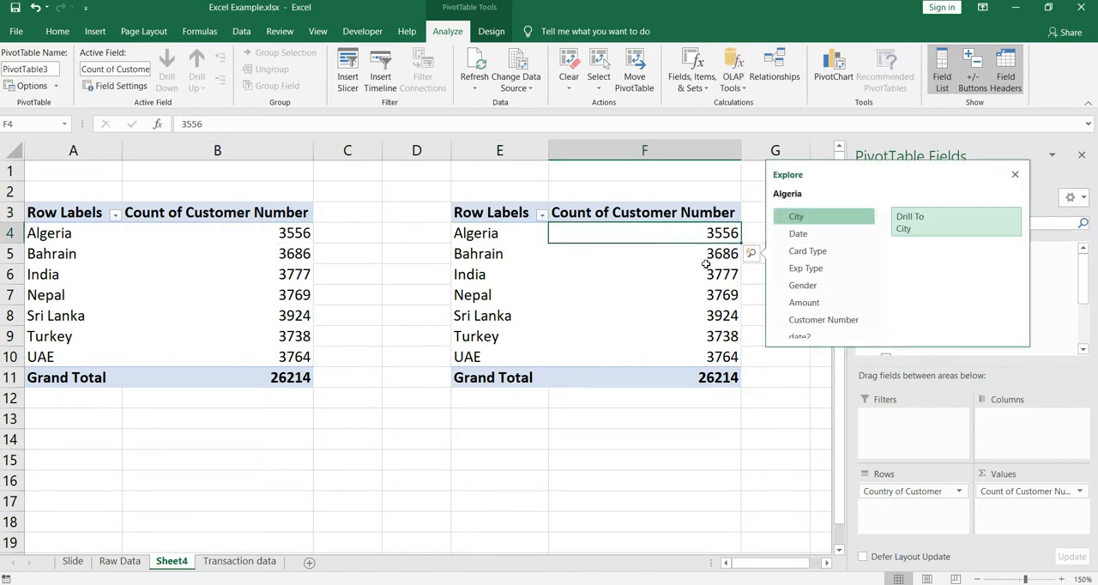
left_click(636, 287)
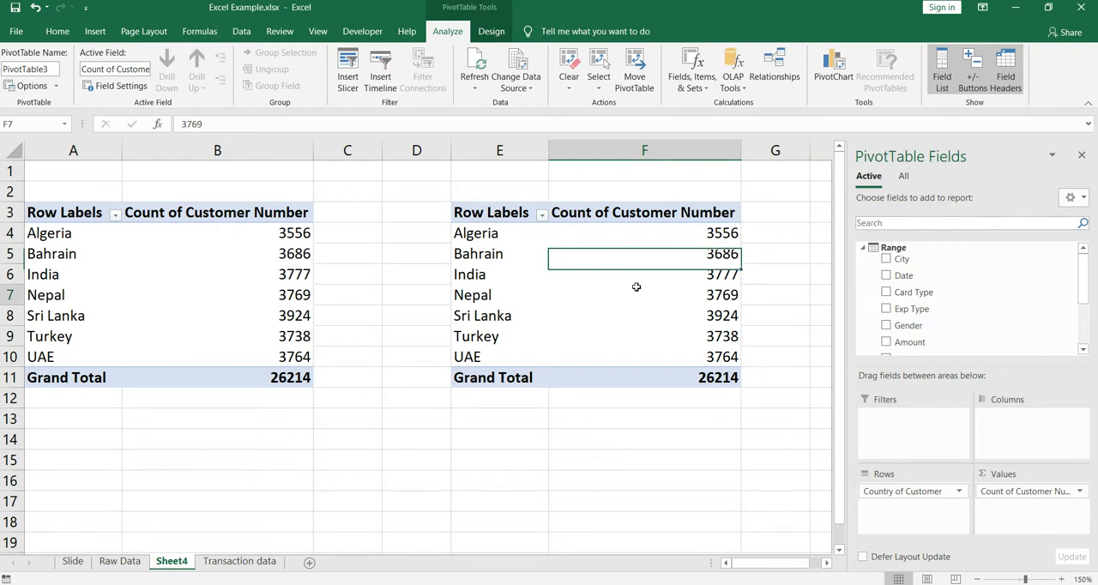
left_click(234, 250)
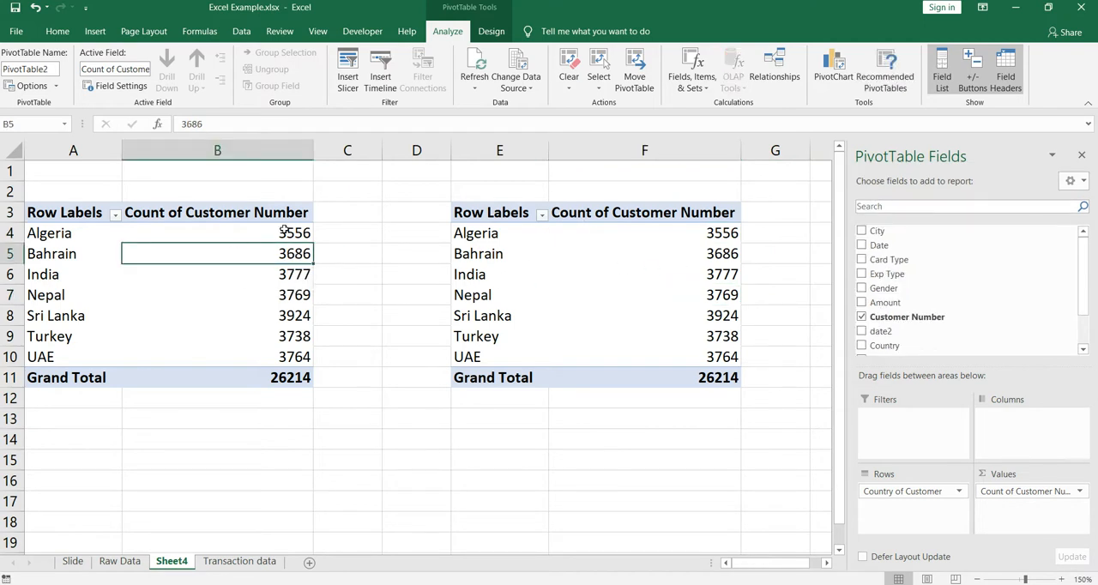
left_click(612, 294)
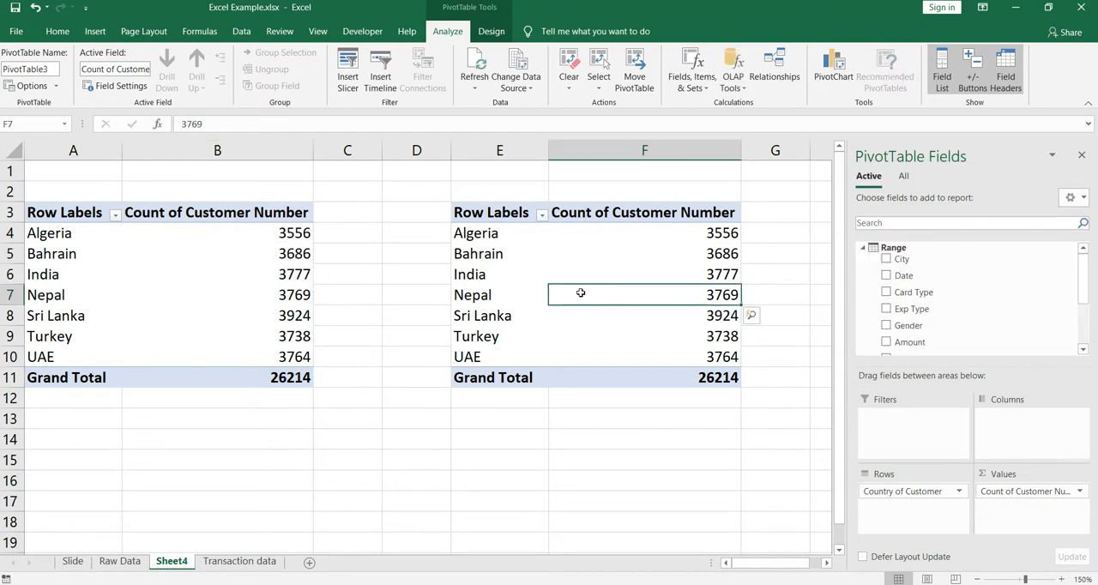
left_click(254, 270, "ctrl")
left_click(662, 275)
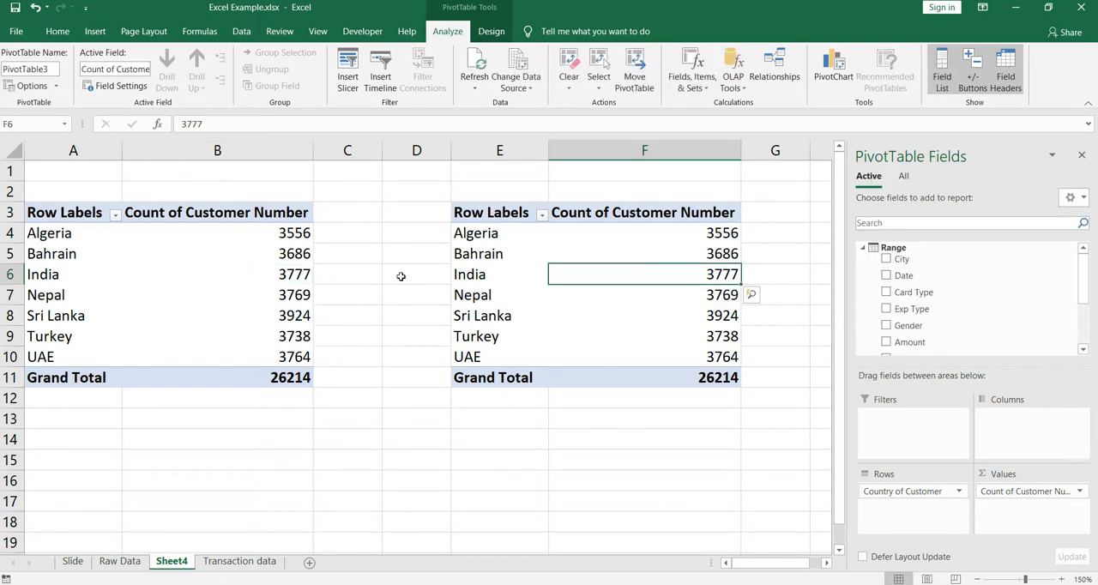
left_click(280, 272, "ctrl")
Change the Customer Number summary calculation in the Data Model PivotTable to Distinct Count
left_click(654, 343)
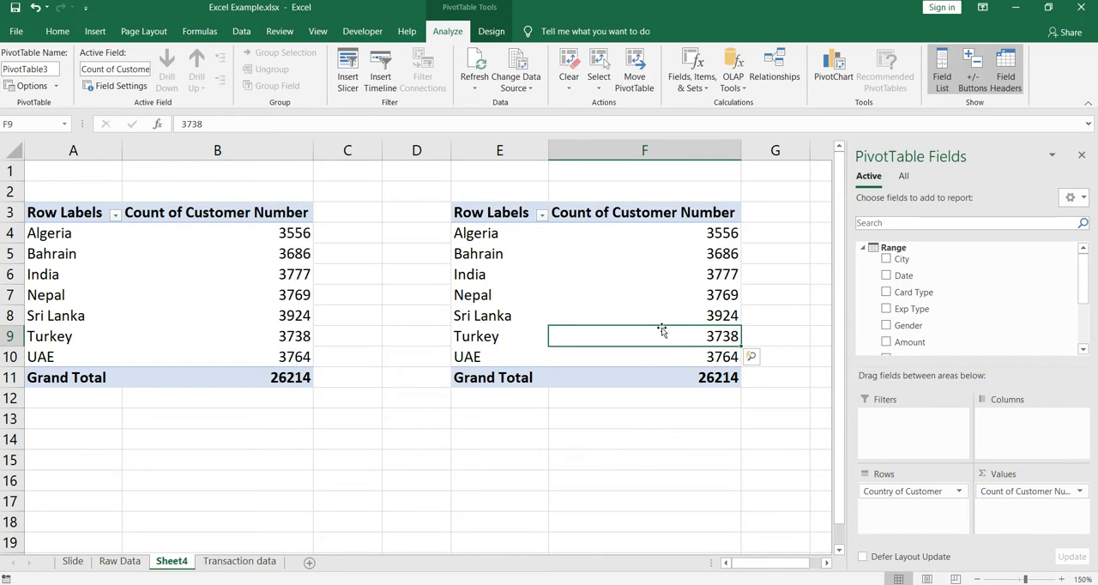
left_click(1079, 491)
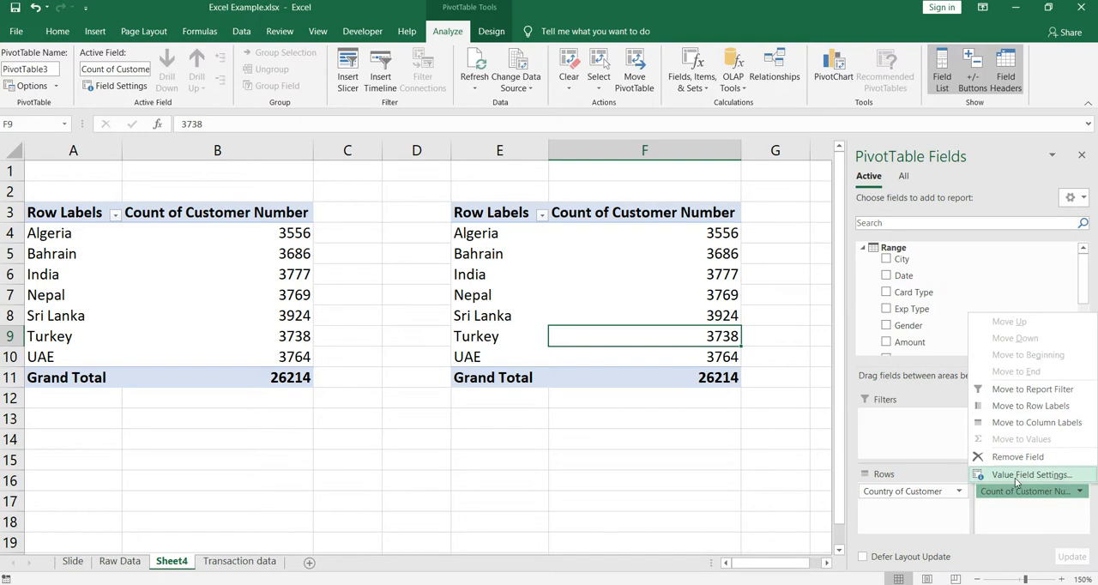
left_click(1013, 477)
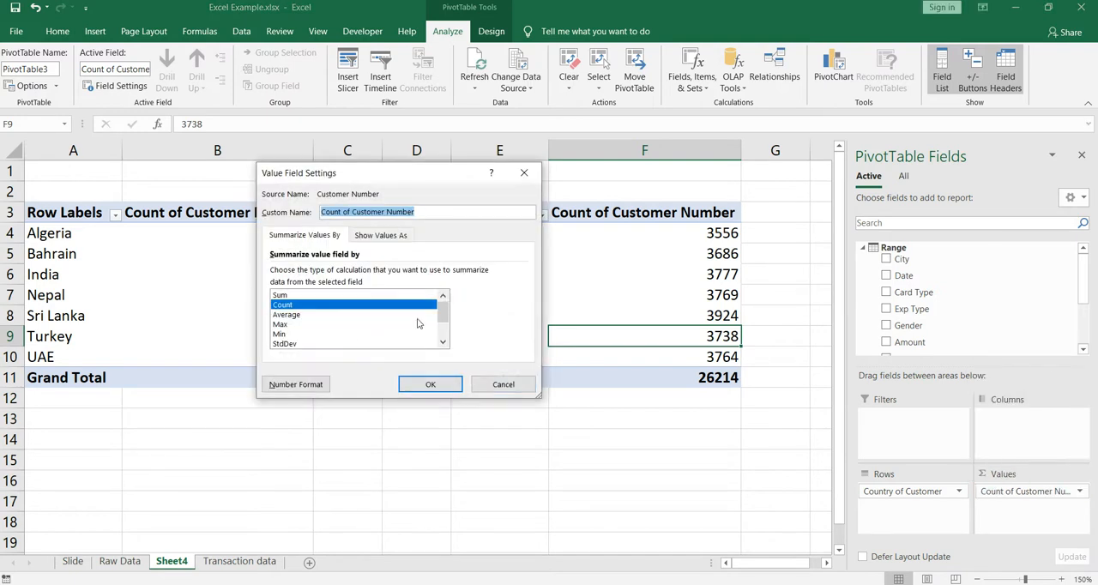
scroll(418, 322, "down", 2)
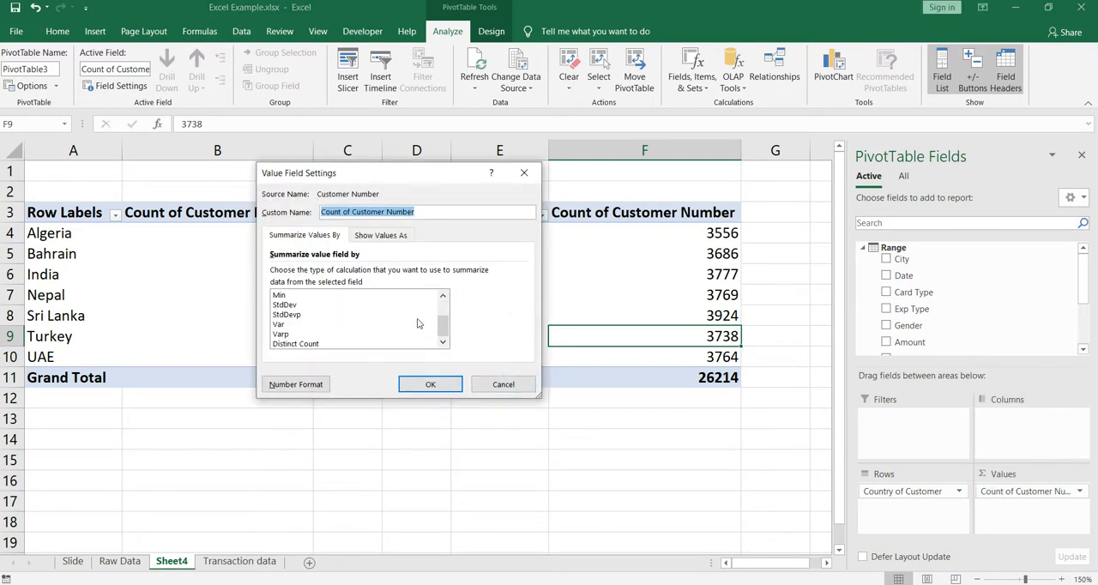
left_click(299, 344)
left_click(430, 384)
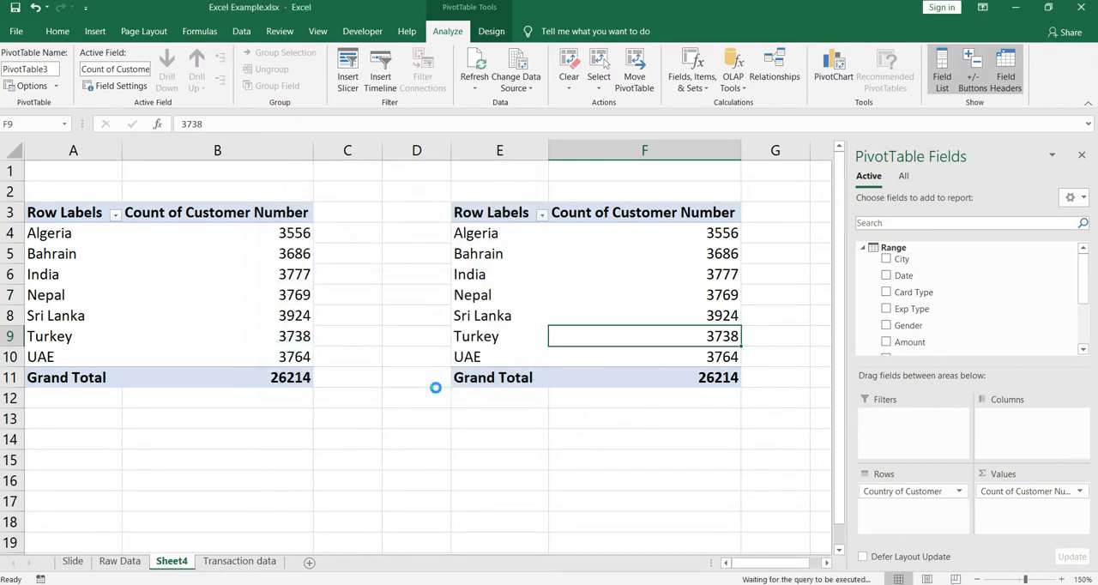
Compare the distinct customer counts per country with the plain counts in the original PivotTable, especially for Algeria
left_click(731, 255)
left_click(739, 239)
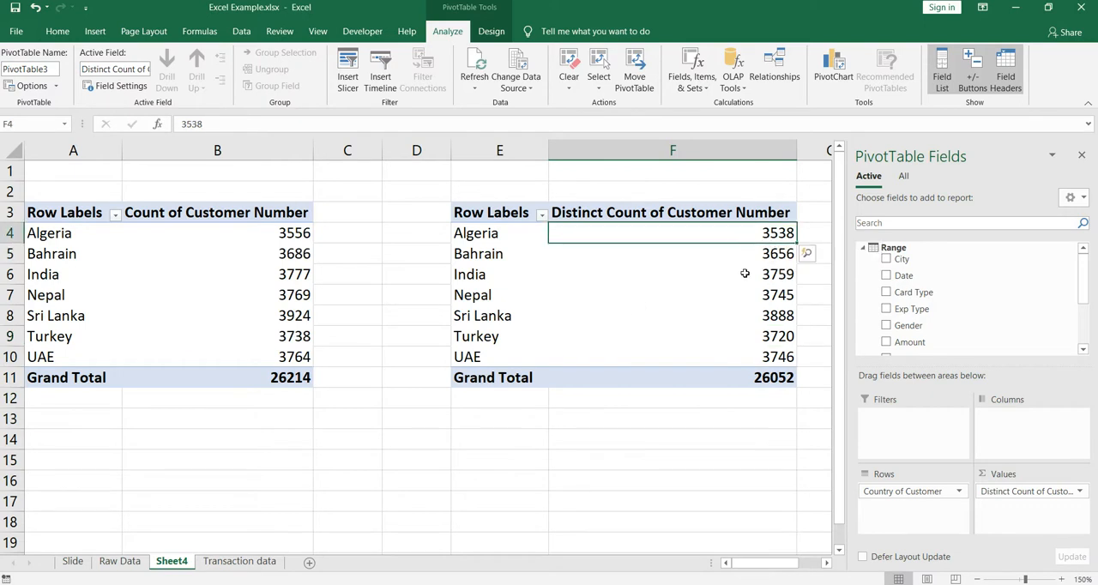
left_click_drag(525, 151, 641, 151)
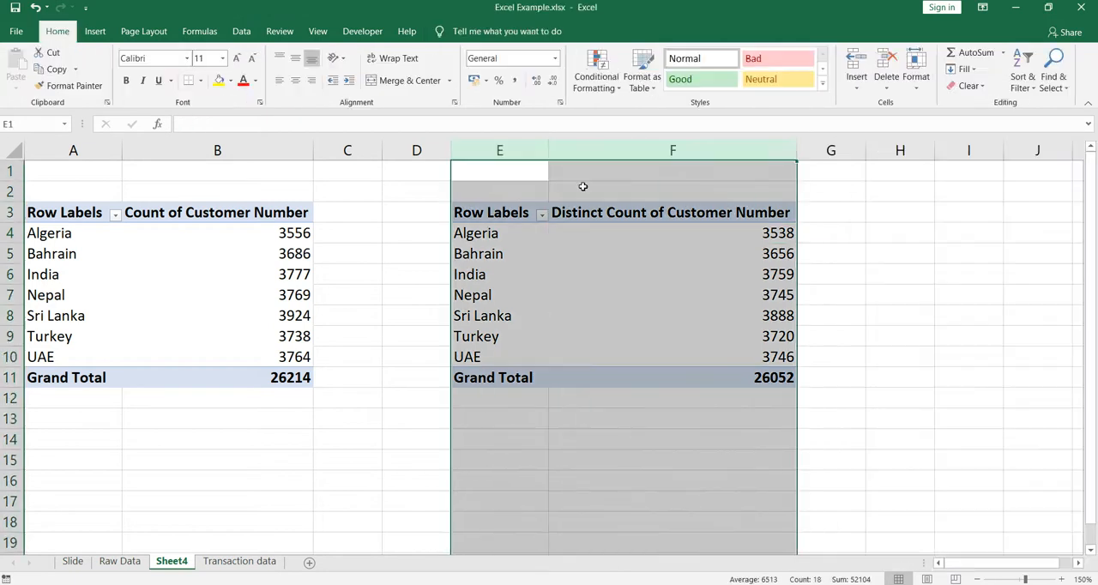
left_click(682, 278)
left_click(706, 239)
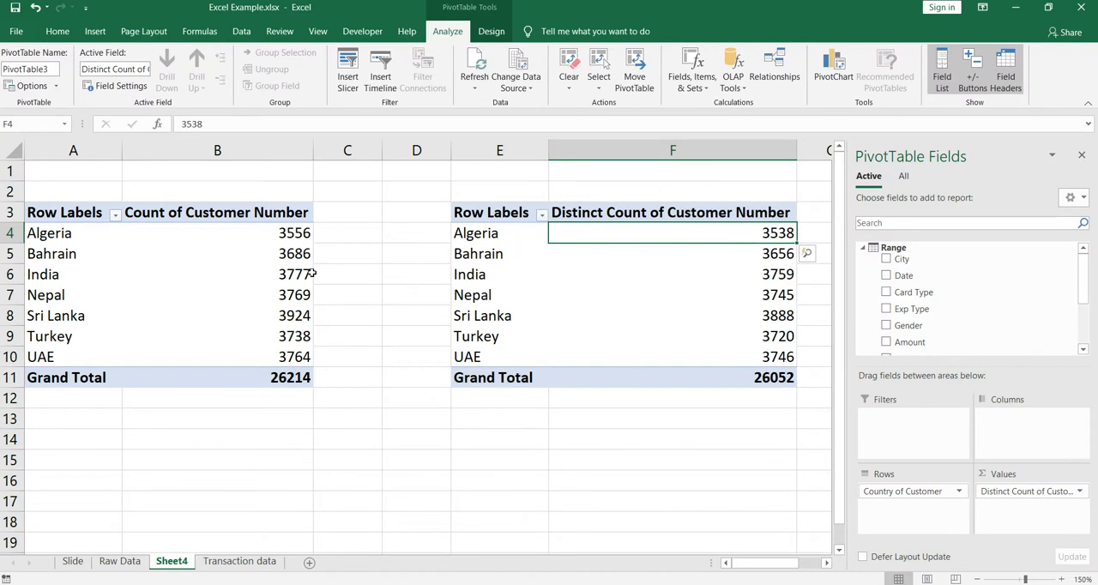
left_click(256, 239)
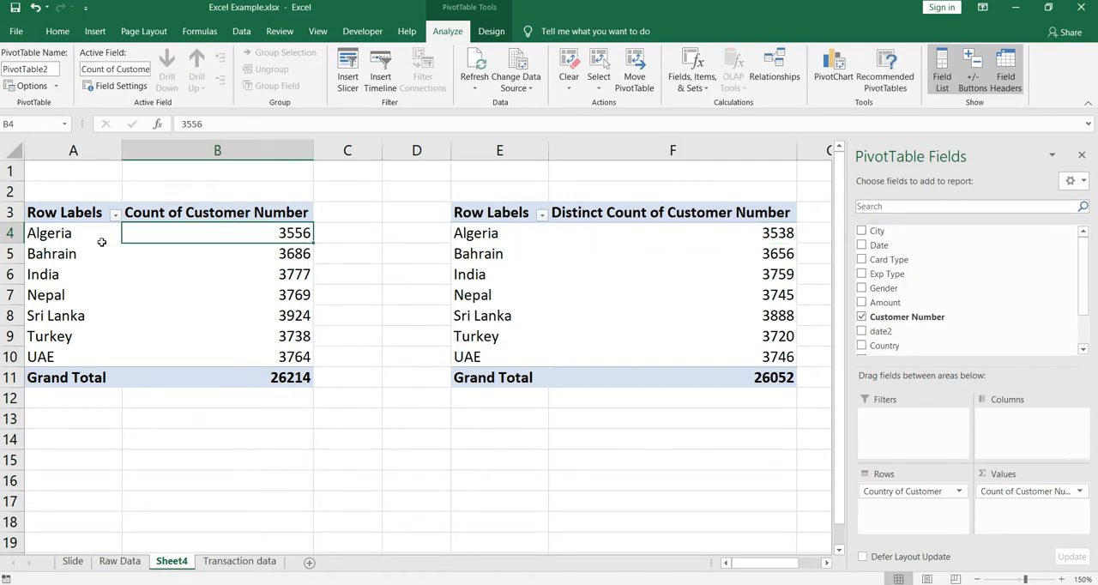
mouse_move(197, 234)
mouse_move(683, 301)
left_click(681, 275)
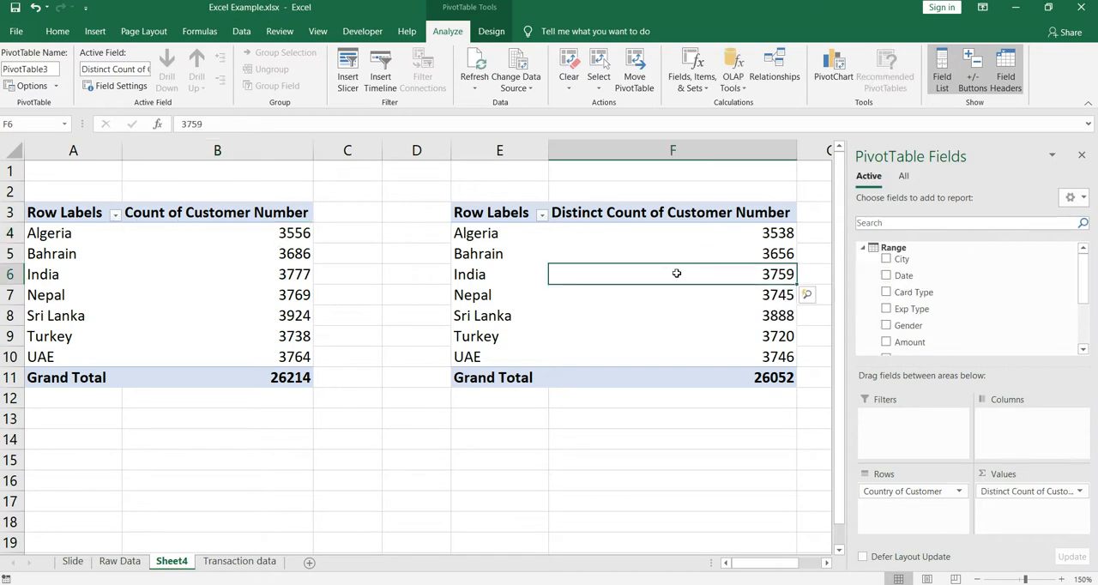
Check the original PivotTable's summary calculations for Customer Number for a Distinct Count option, and leave its settings as they are
left_click(246, 248)
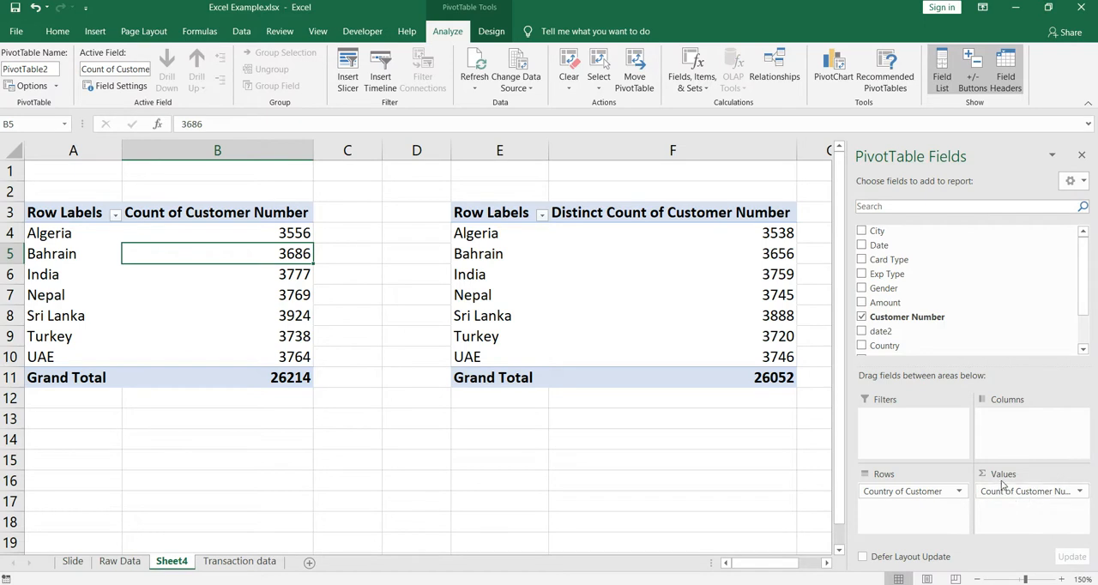
left_click(1080, 492)
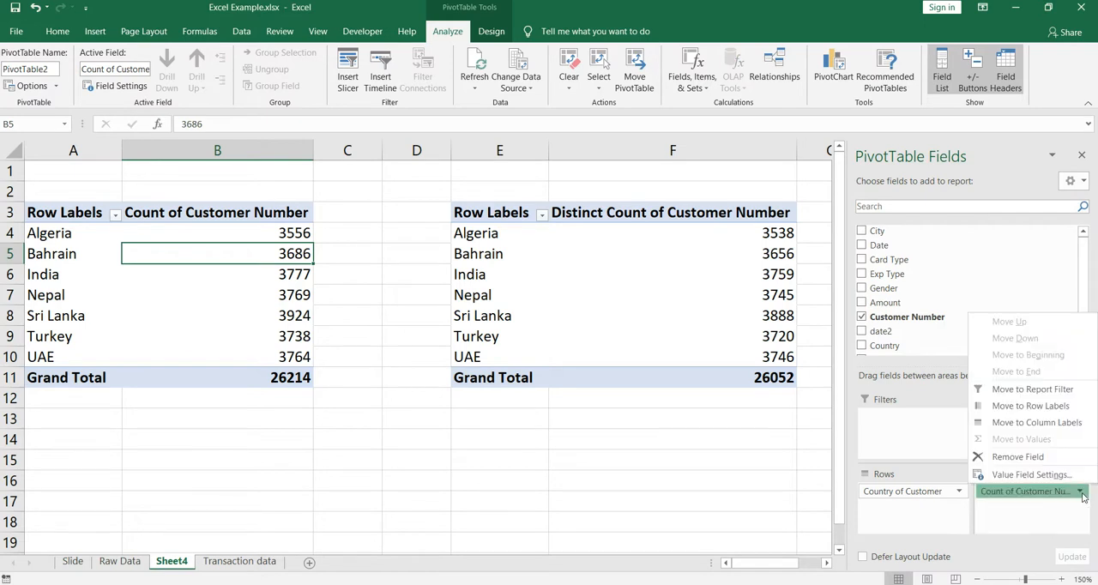
left_click(1021, 474)
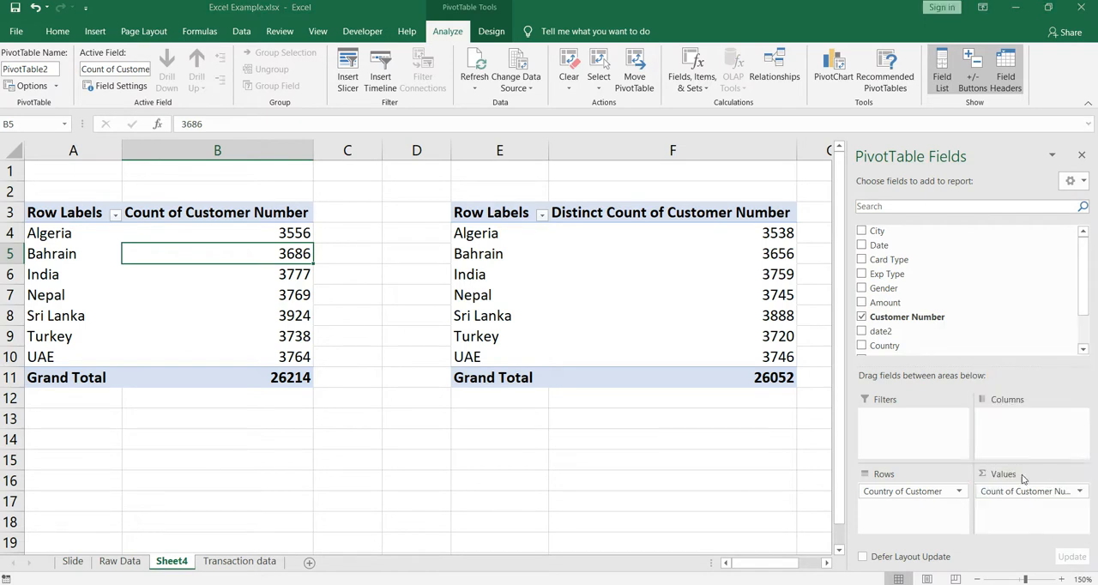
scroll(408, 338, "down", 2)
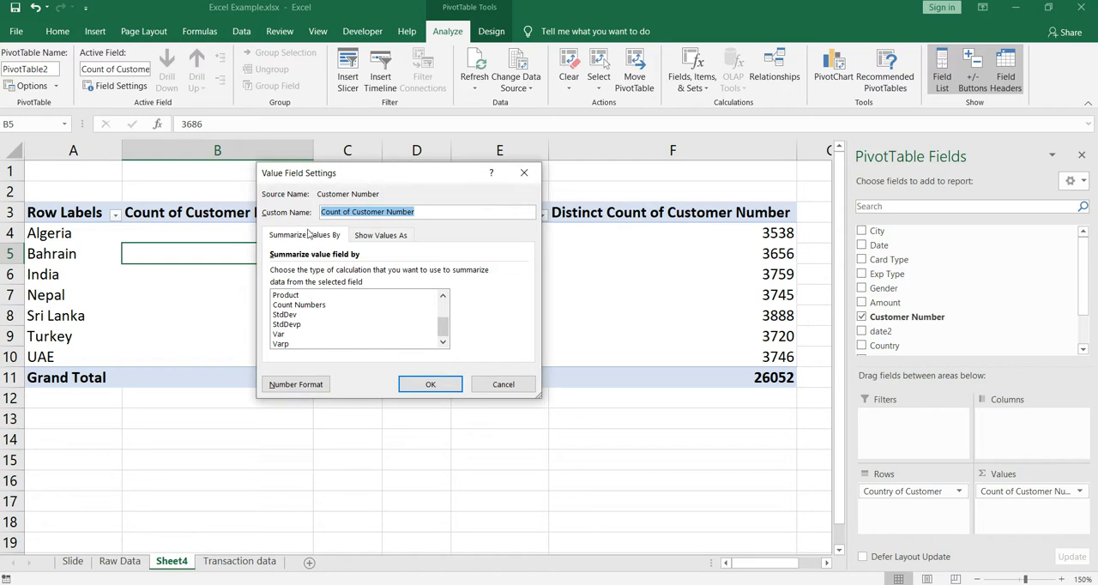
left_click(483, 387)
left_click(641, 272)
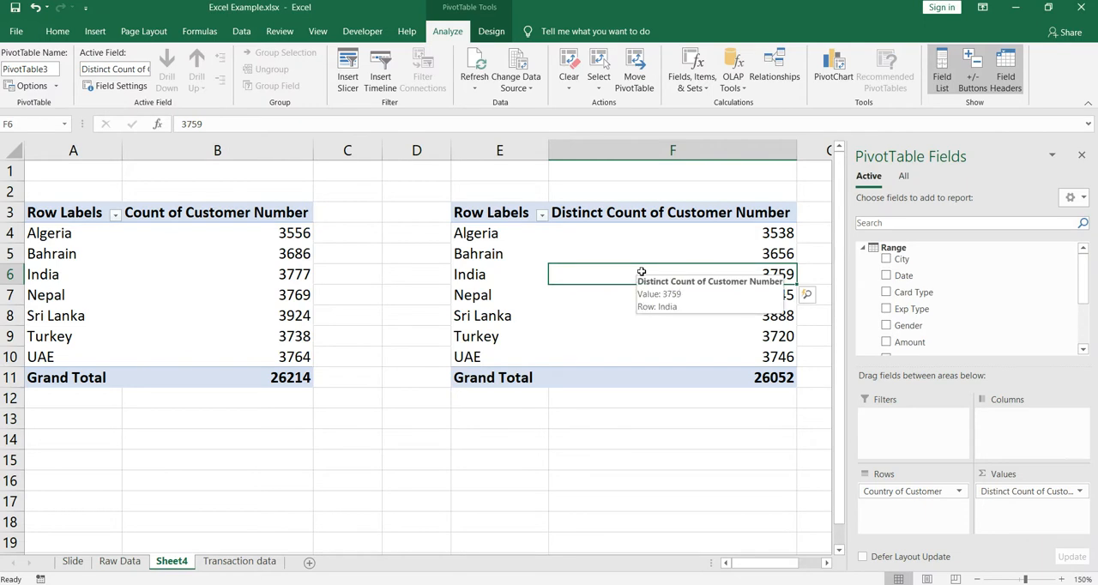